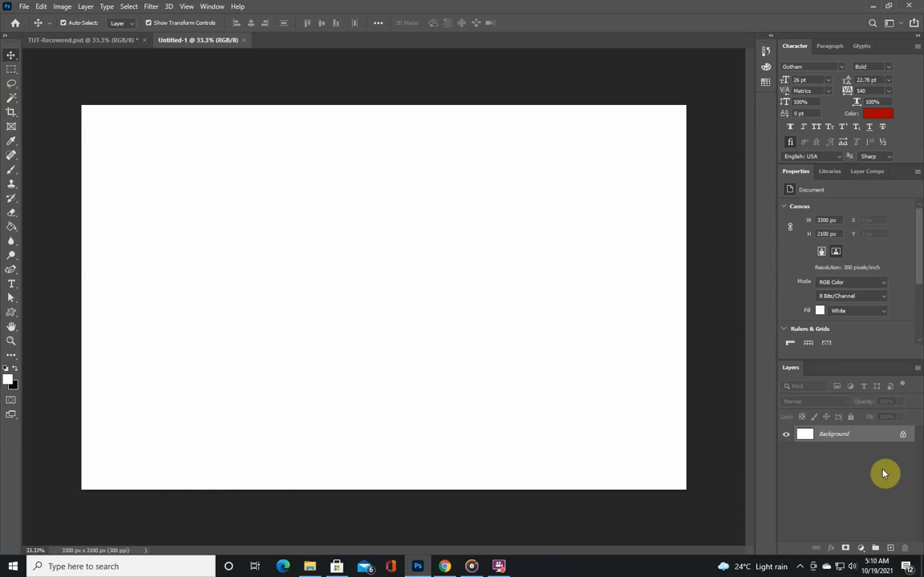
- Add a Solid Color fill layer in dark red, about #780000, above the white background
click(867, 548)
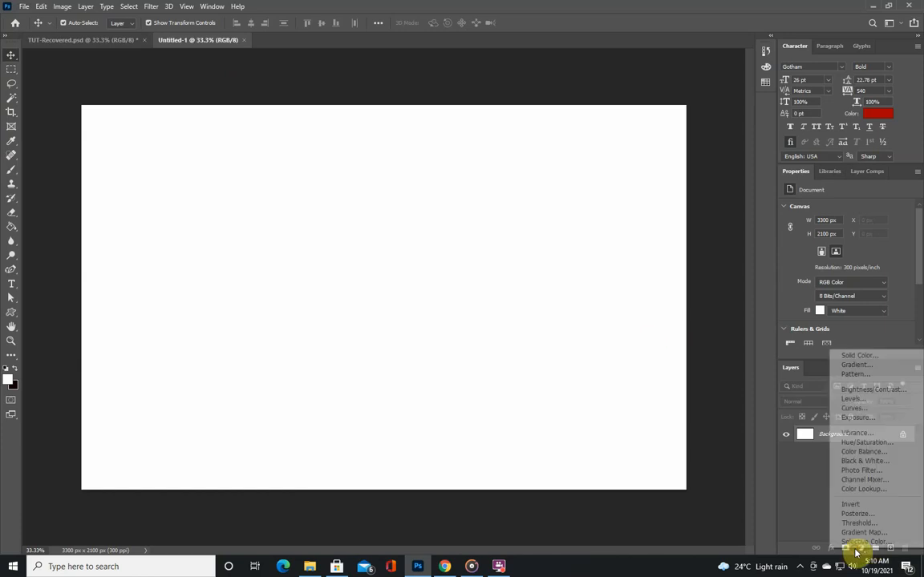
click(855, 358)
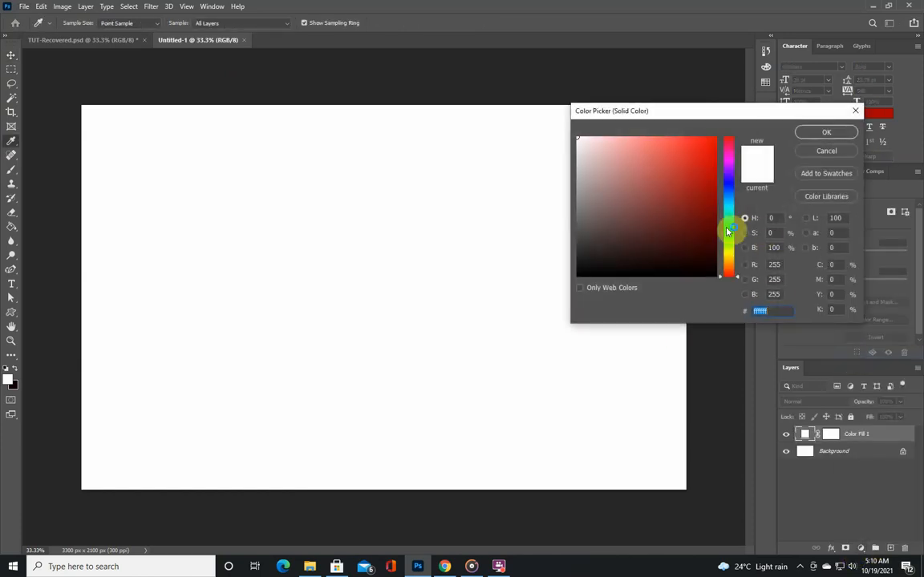
click(710, 222)
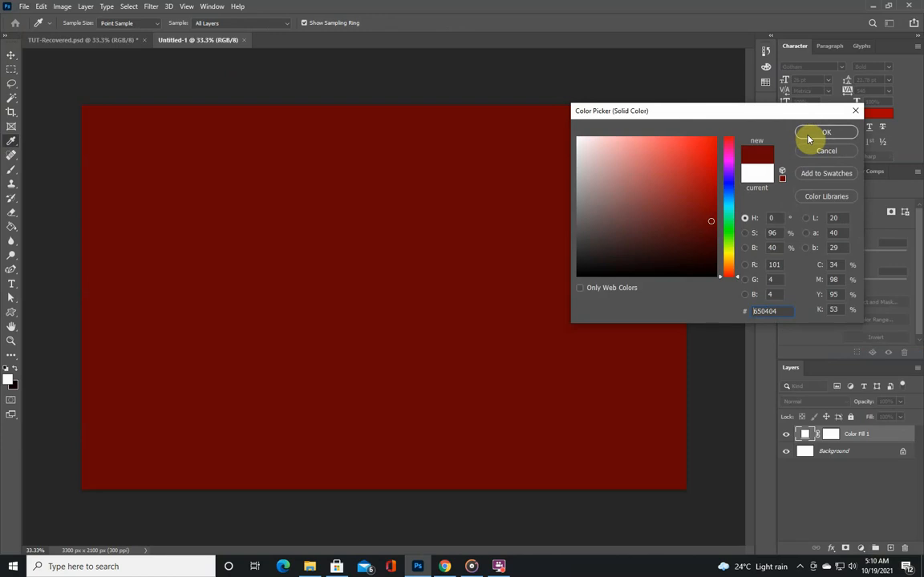
click(715, 211)
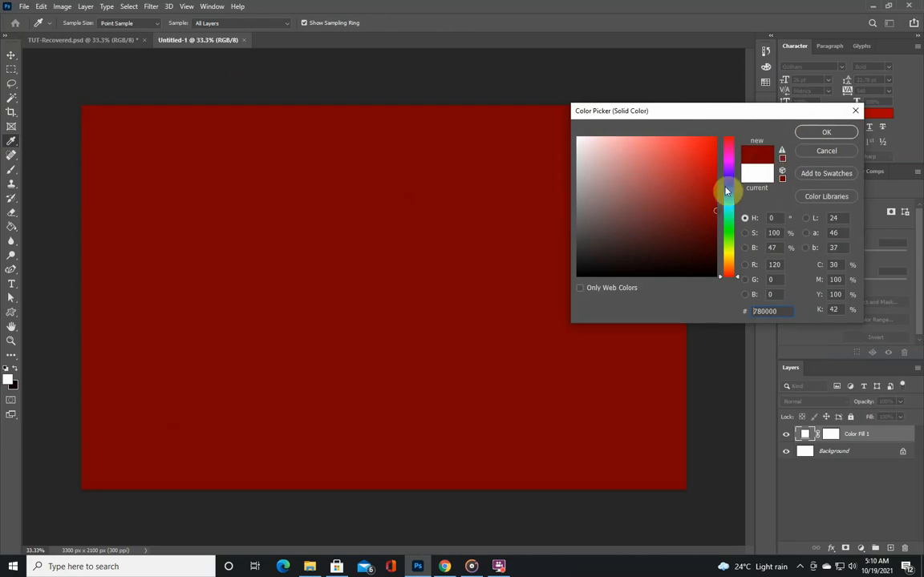
click(784, 149)
click(803, 136)
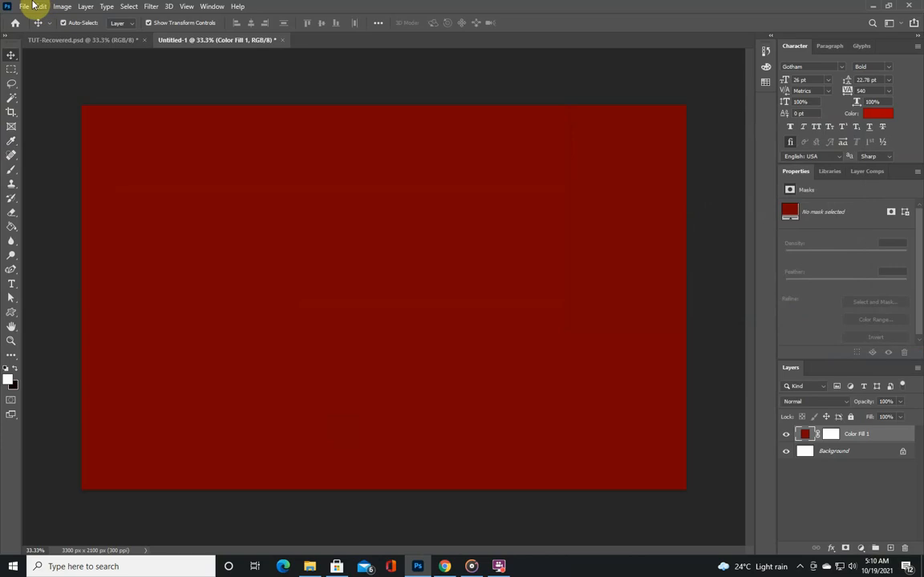
click(33, 6)
click(64, 222)
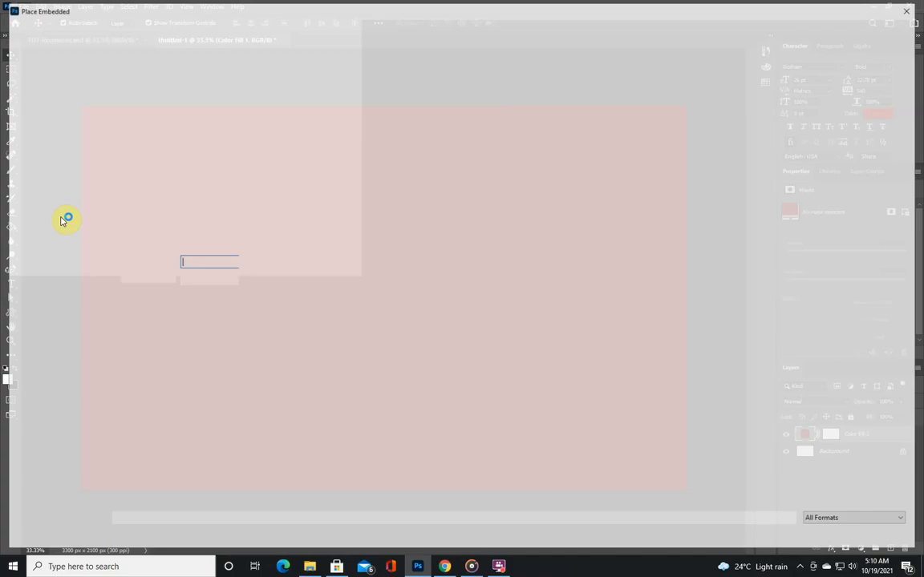
scroll(221, 239, down, 10)
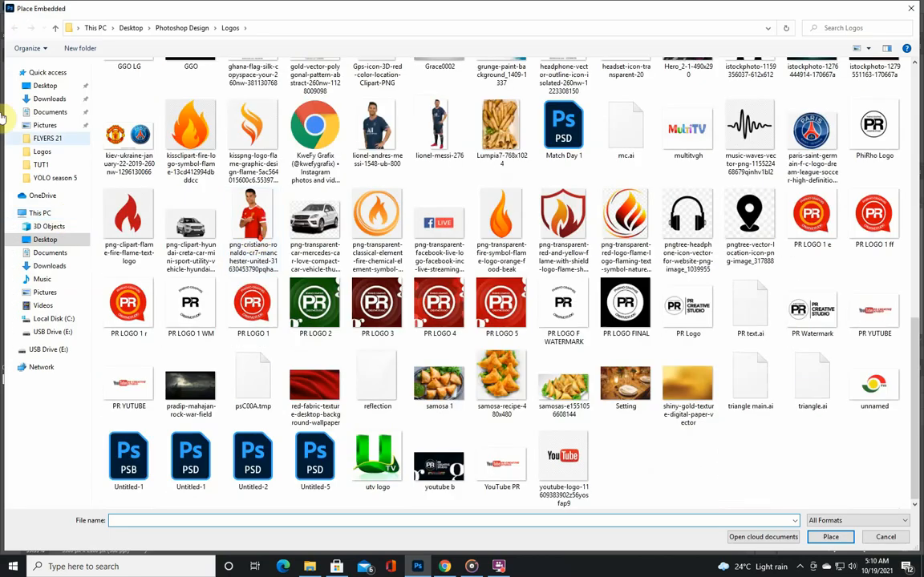
click(35, 138)
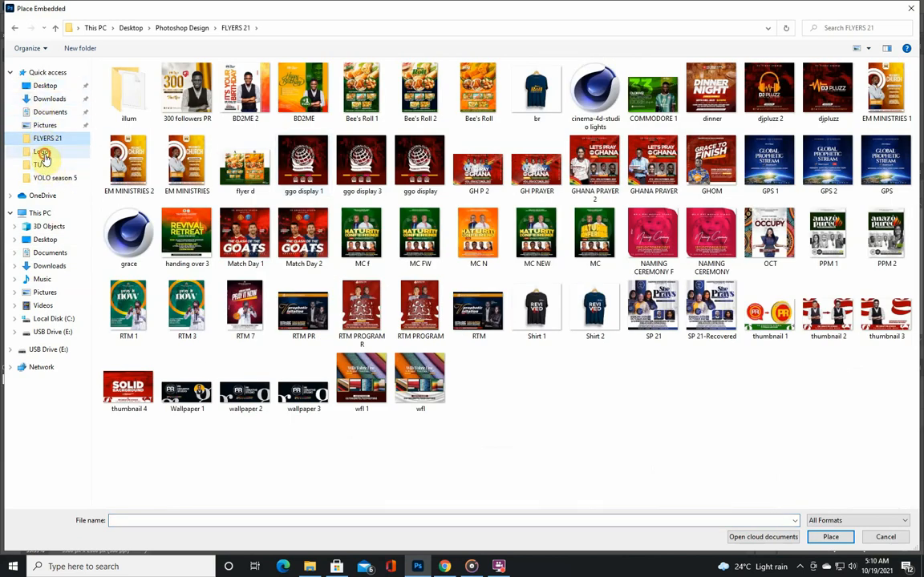
click(42, 151)
click(50, 85)
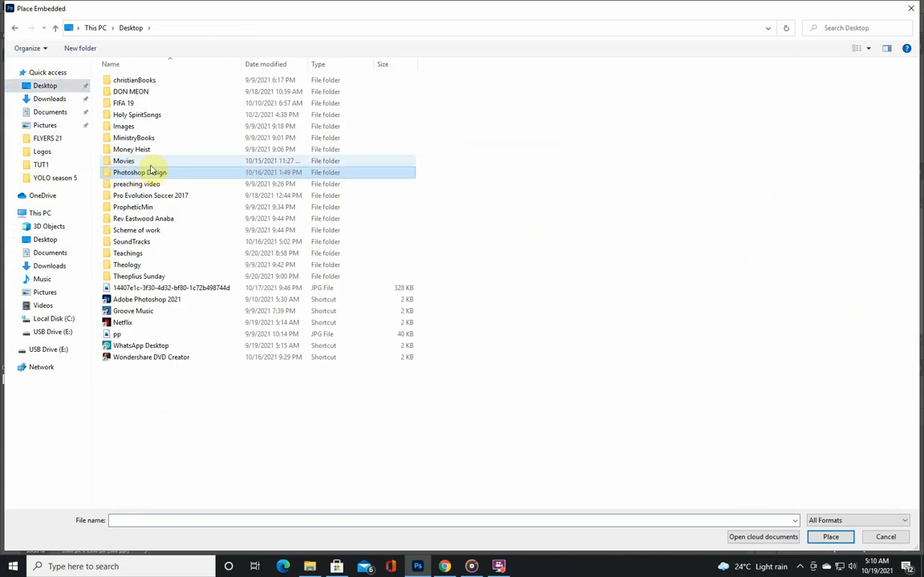
double_click(150, 172)
scroll(279, 267, down, 5)
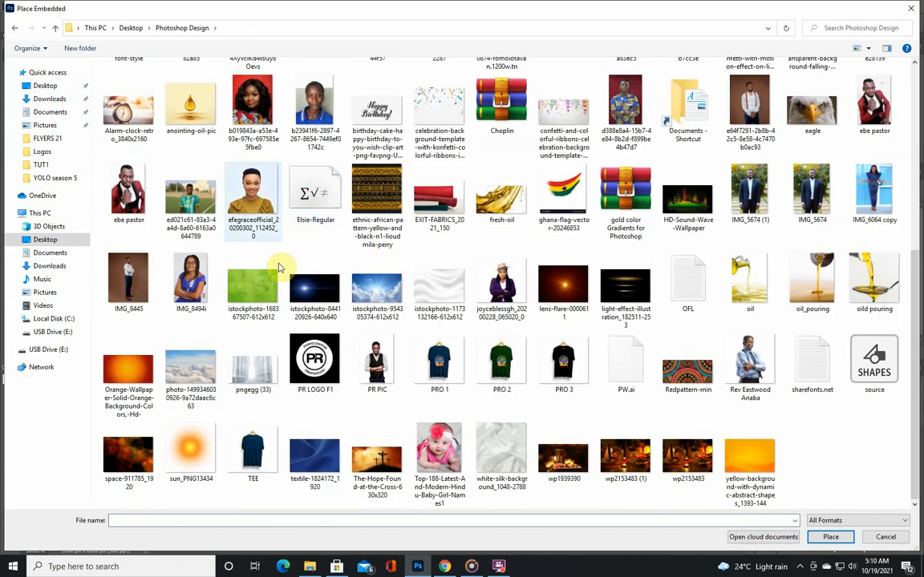
double_click(274, 270)
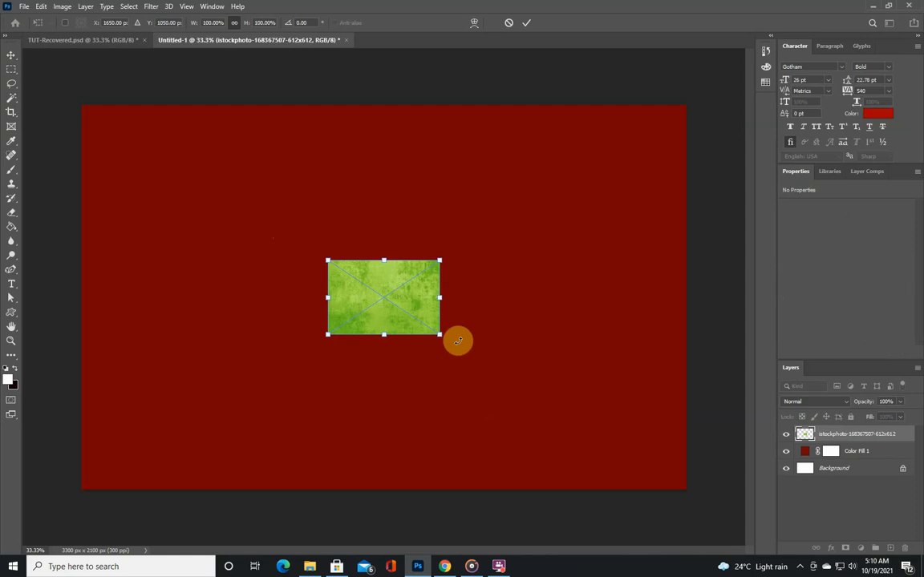
- Scale the green texture to about 609% and centre it horizontally so it covers the lower part of the canvas
drag(440, 335, 748, 541)
drag(509, 375, 245, 352)
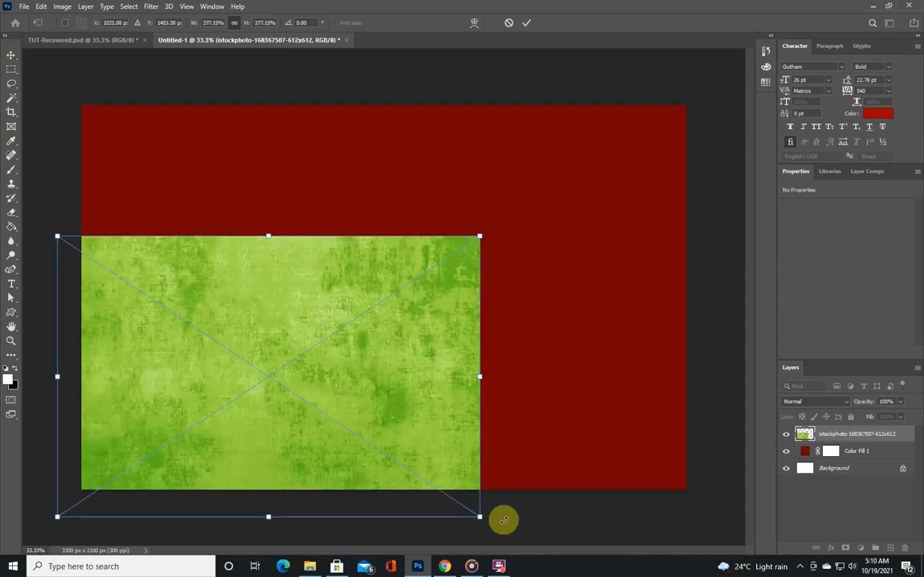
drag(479, 517, 830, 557)
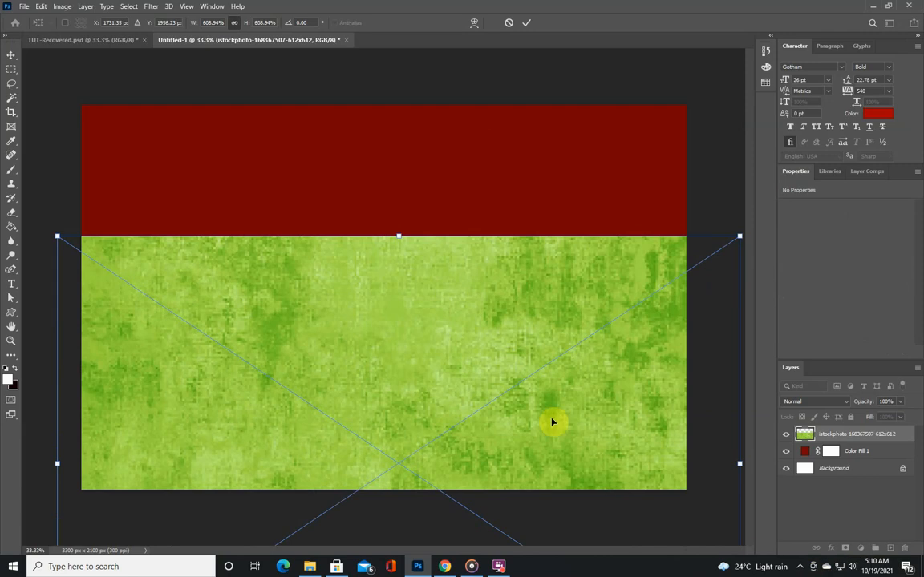
drag(517, 374, 508, 403)
click(10, 56)
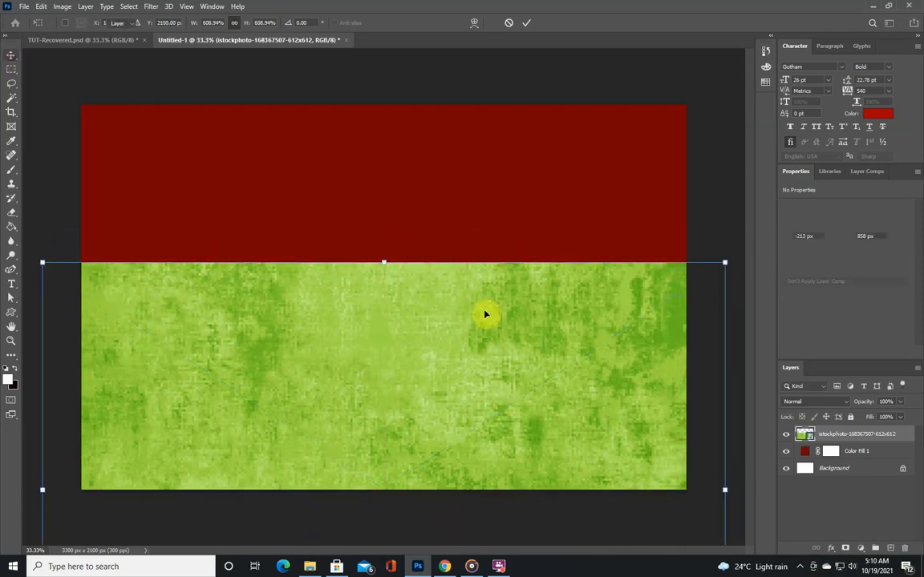
- Rasterize the green texture layer and fade its upper edge into the red with the soft Eraser
right_click(888, 435)
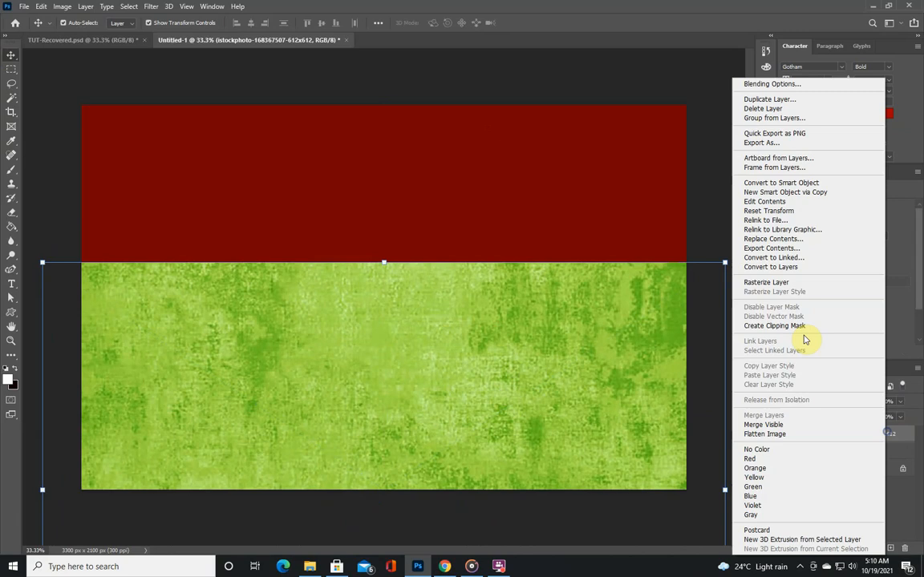
click(765, 282)
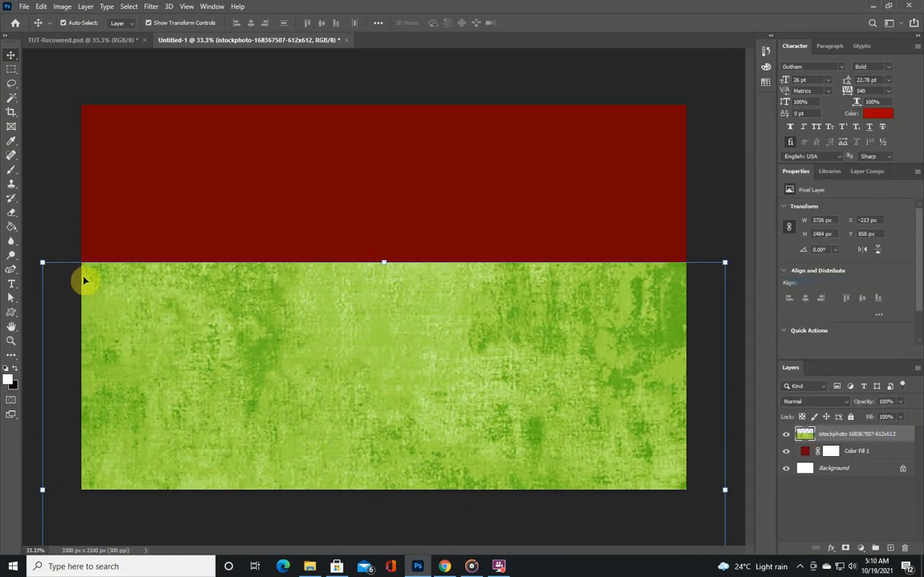
click(14, 214)
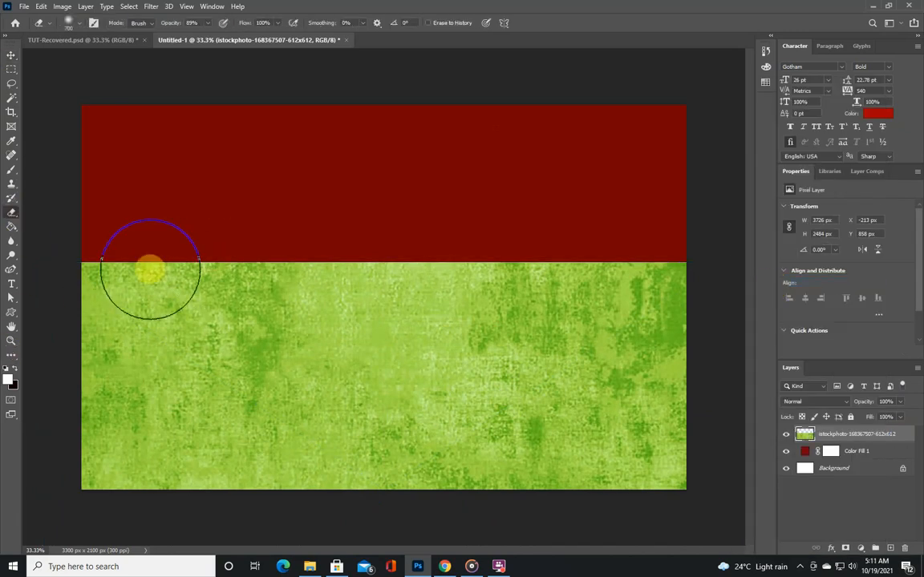
mouse_move(115, 264)
mouse_down()
mouse_move(97, 266)
mouse_move(451, 238)
mouse_move(736, 242)
mouse_up()
mouse_move(664, 257)
mouse_down()
mouse_move(41, 293)
mouse_move(103, 268)
mouse_move(532, 267)
mouse_move(737, 279)
mouse_up()
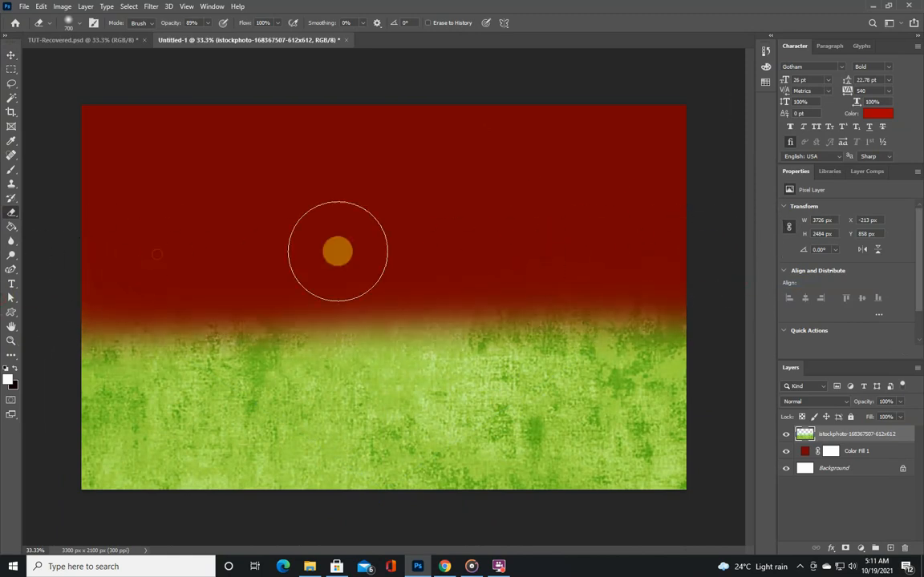
- Blend the texture layer in Overlay mode with 92% opacity and 83% fill, then deselect it
click(13, 56)
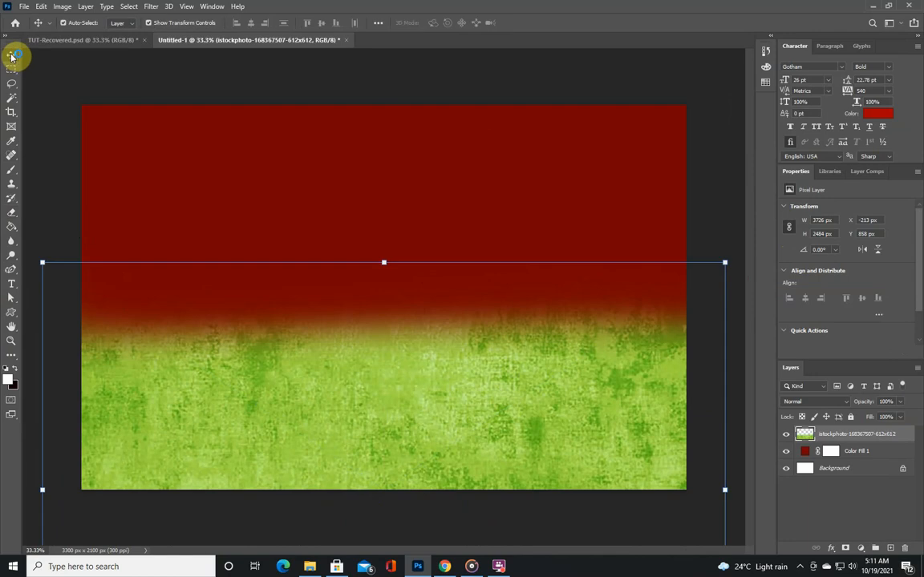
click(848, 401)
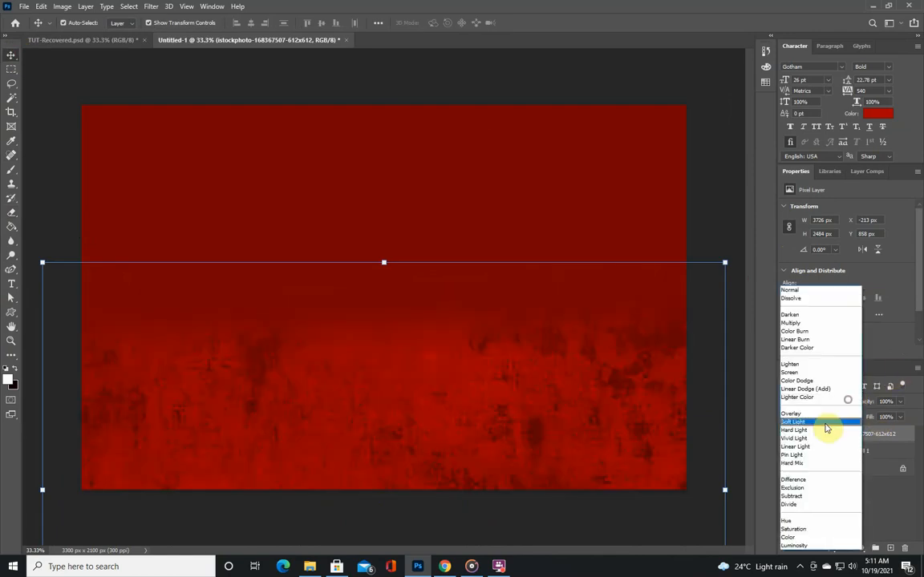
click(818, 421)
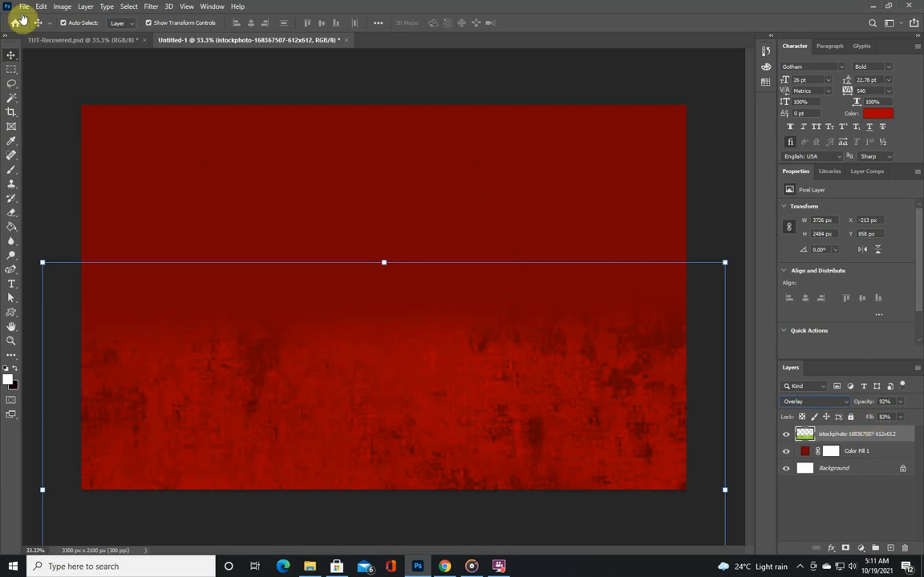
click(75, 76)
- Place the image 5410_blackstarsquare-3 from the Logos folder as an embedded image
click(24, 6)
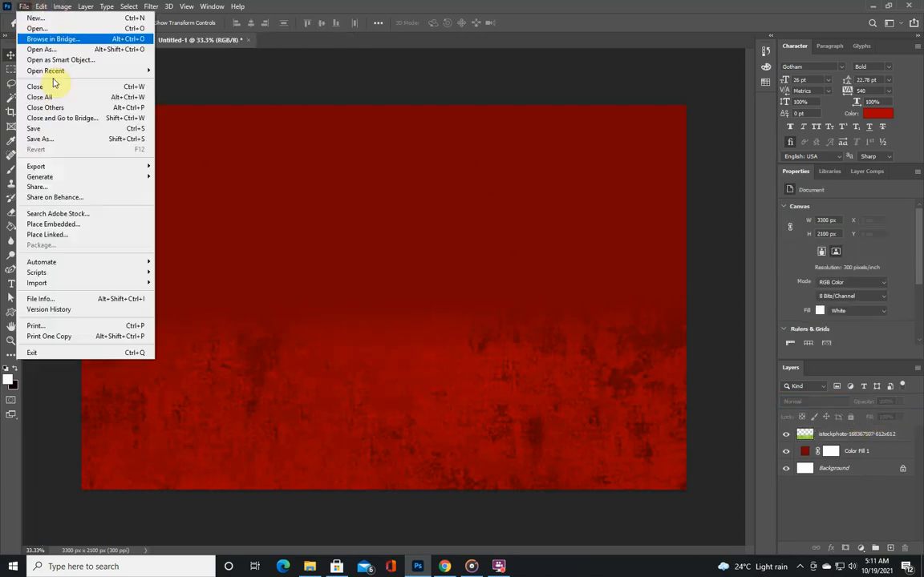
click(53, 224)
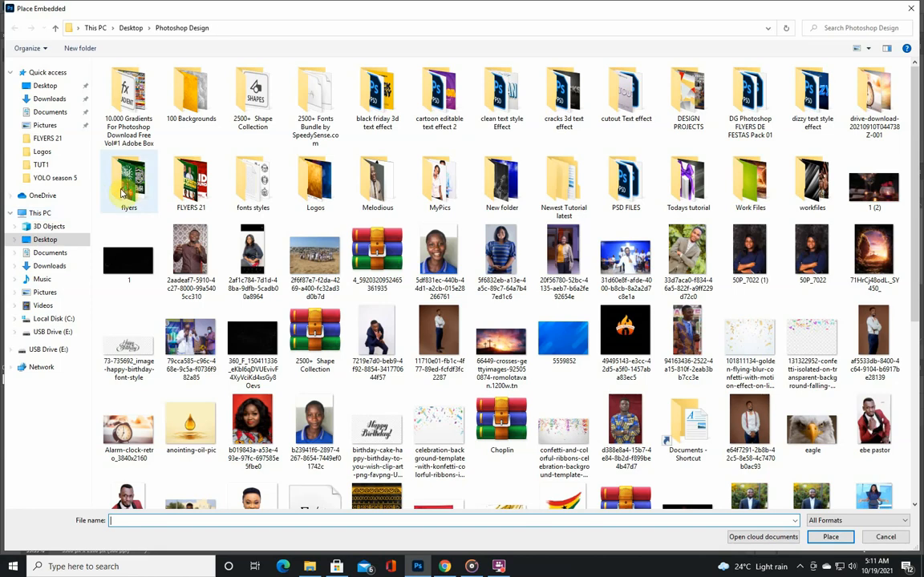
double_click(313, 183)
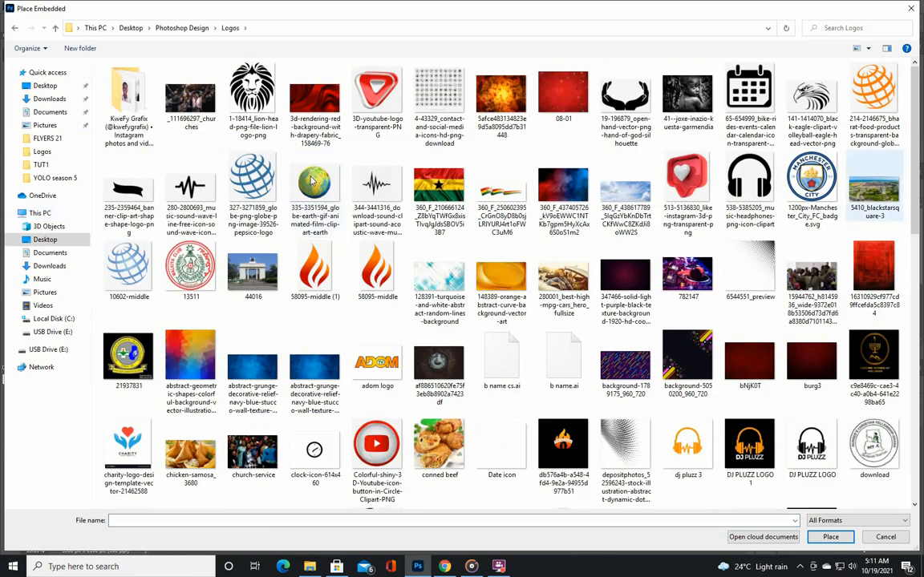
double_click(881, 190)
- Move the square photo to the upper part of the canvas and enlarge it slightly beyond both side edges
drag(496, 230, 487, 157)
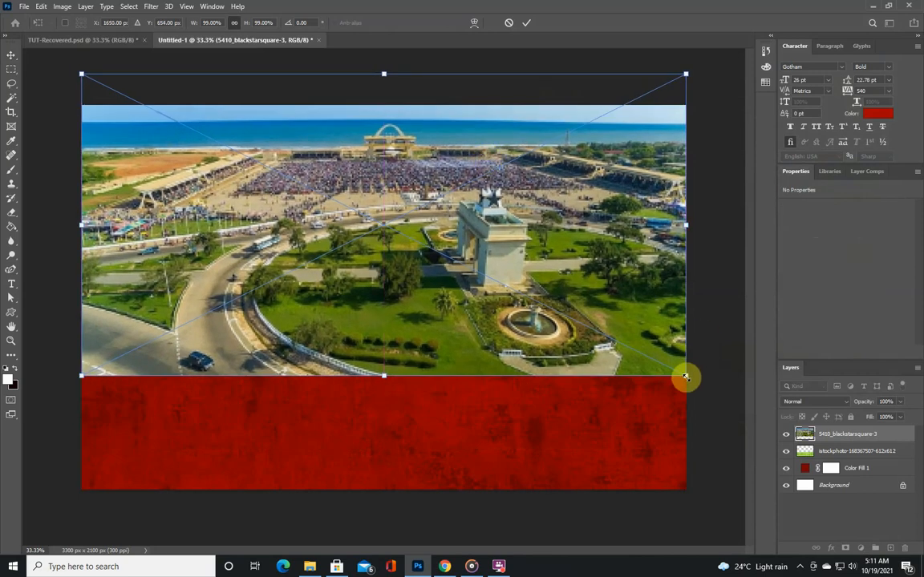
drag(686, 376, 730, 396)
drag(599, 303, 575, 293)
click(10, 57)
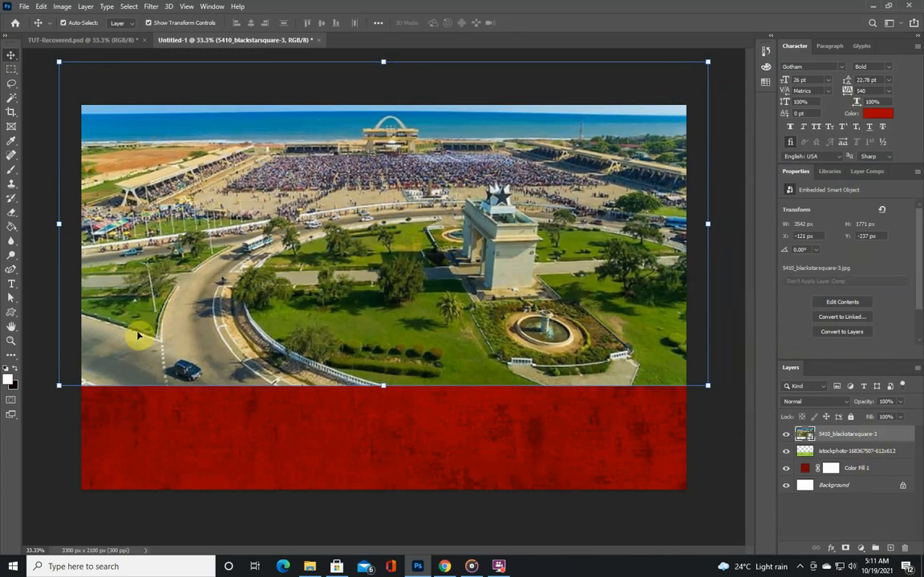
- Rasterize the square photo layer and fade its lower edge into the red texture with the soft Eraser
right_click(836, 441)
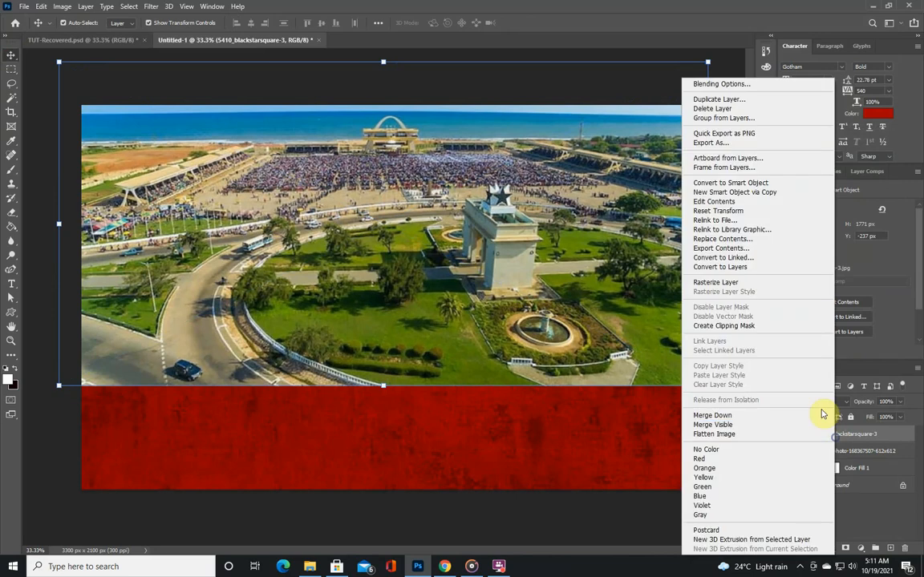
click(641, 257)
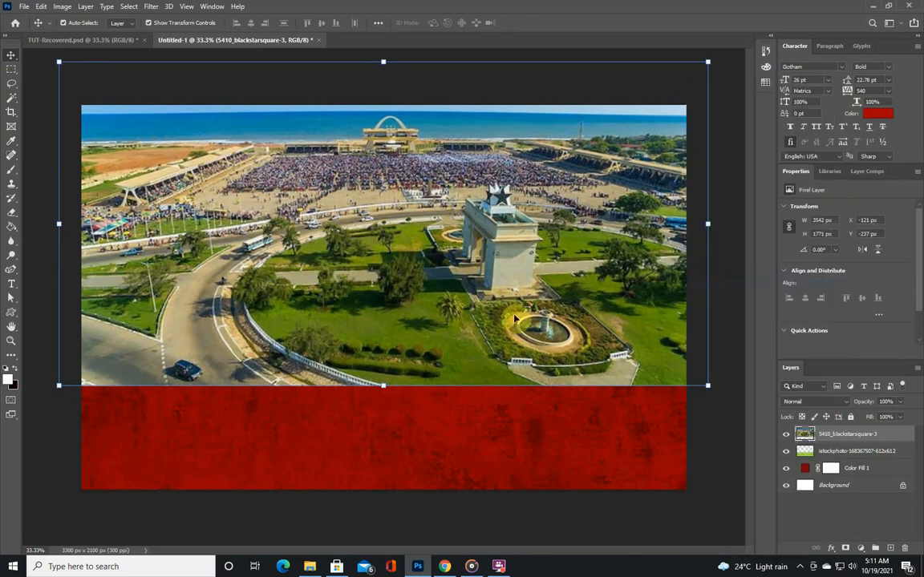
click(11, 213)
drag(90, 411, 686, 367)
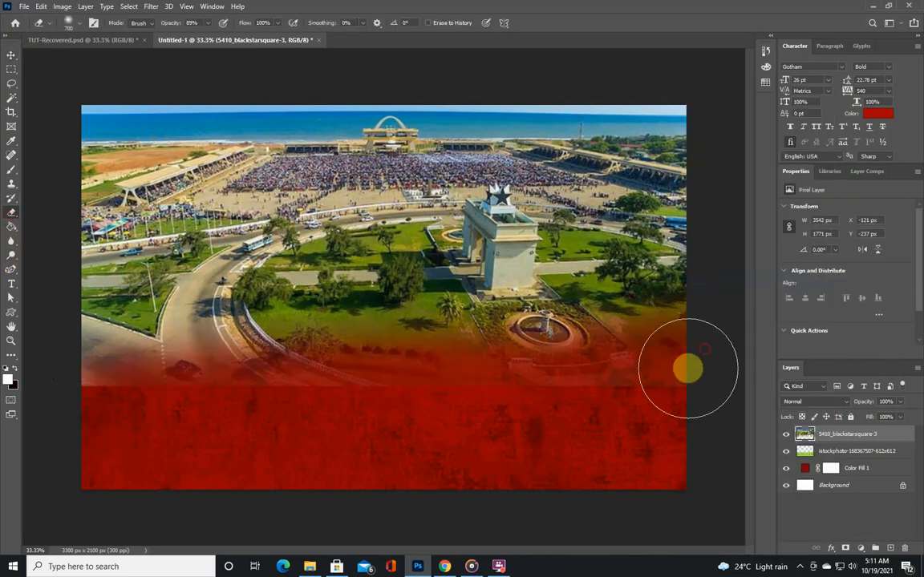
mouse_move(86, 385)
mouse_down()
mouse_move(79, 372)
mouse_move(444, 398)
mouse_move(814, 382)
mouse_up()
mouse_move(193, 401)
mouse_down()
mouse_move(396, 406)
mouse_move(62, 356)
mouse_move(21, 53)
mouse_up()
- Set the square photo layer's blend mode to Overlay
click(12, 54)
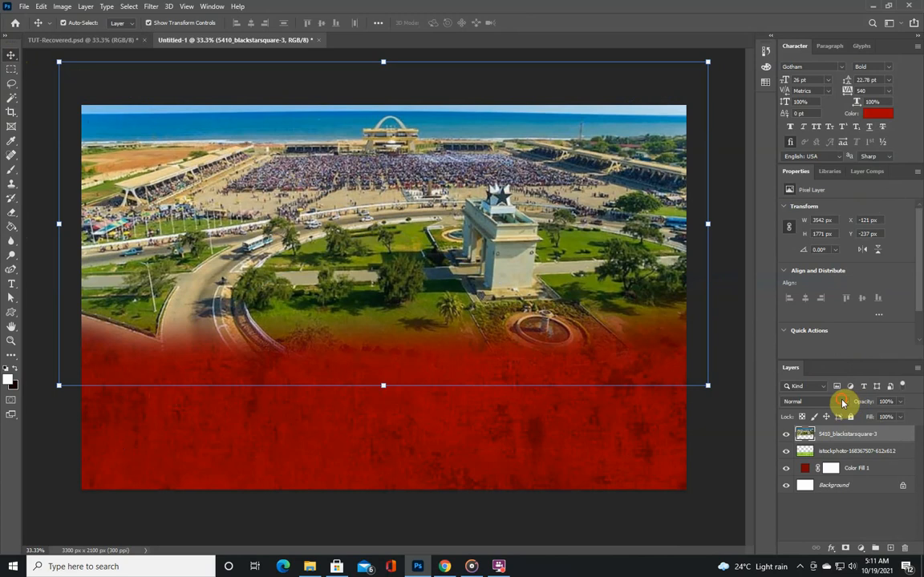
click(826, 402)
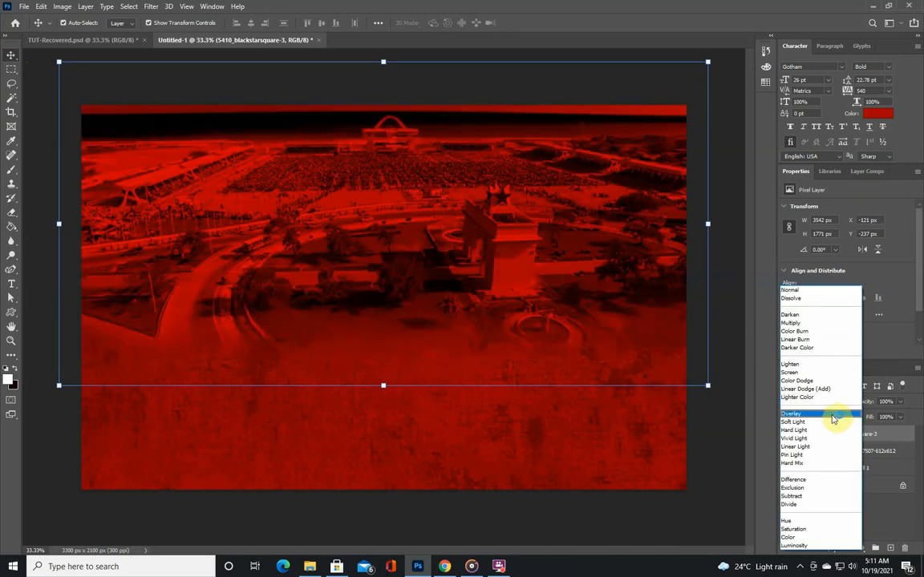
click(832, 414)
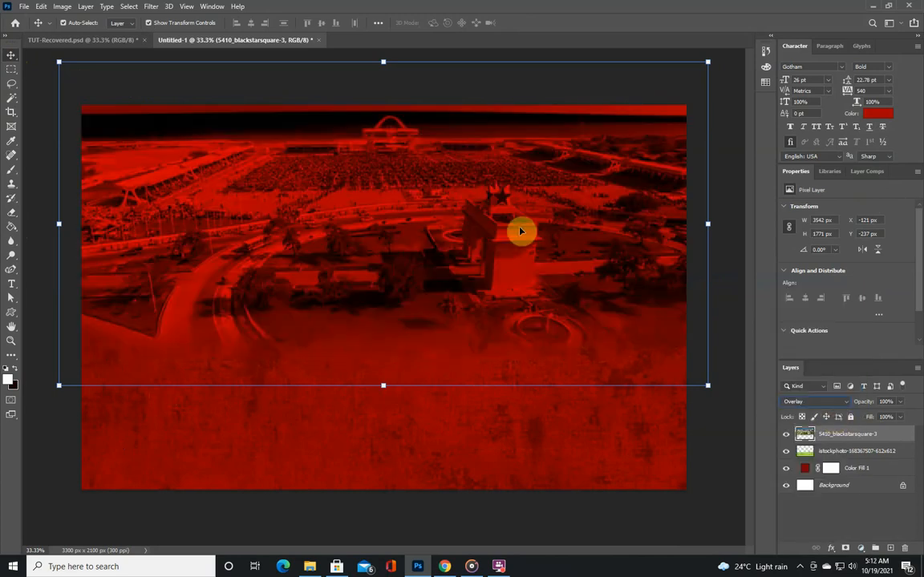
- Shift the square photo slightly upward, scale it to about 103% and centre it horizontally on the canvas
drag(522, 231, 519, 223)
key(ctrl+t)
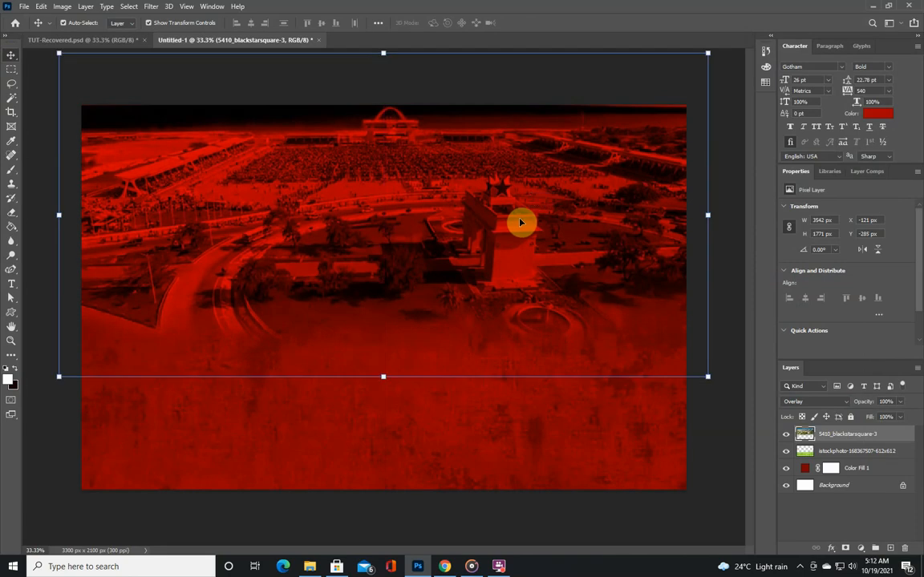
drag(709, 373, 727, 386)
drag(629, 321, 622, 322)
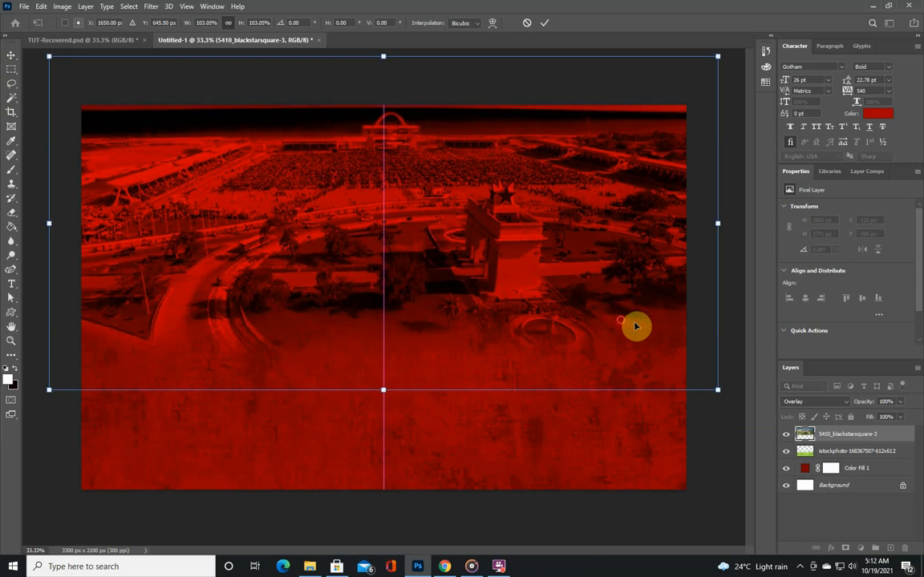
- Commit the square photo's transform and set its layer blend mode to Soft Light
click(836, 404)
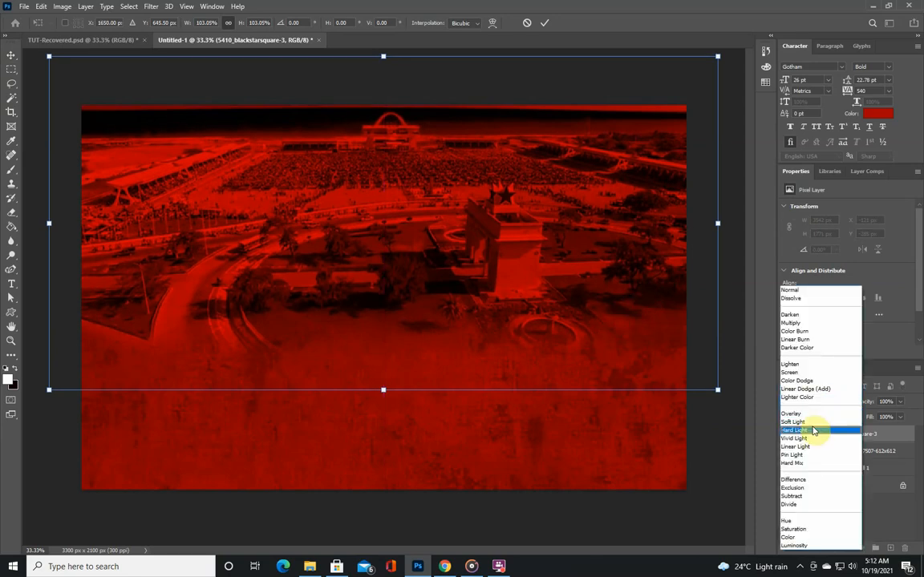
click(6, 60)
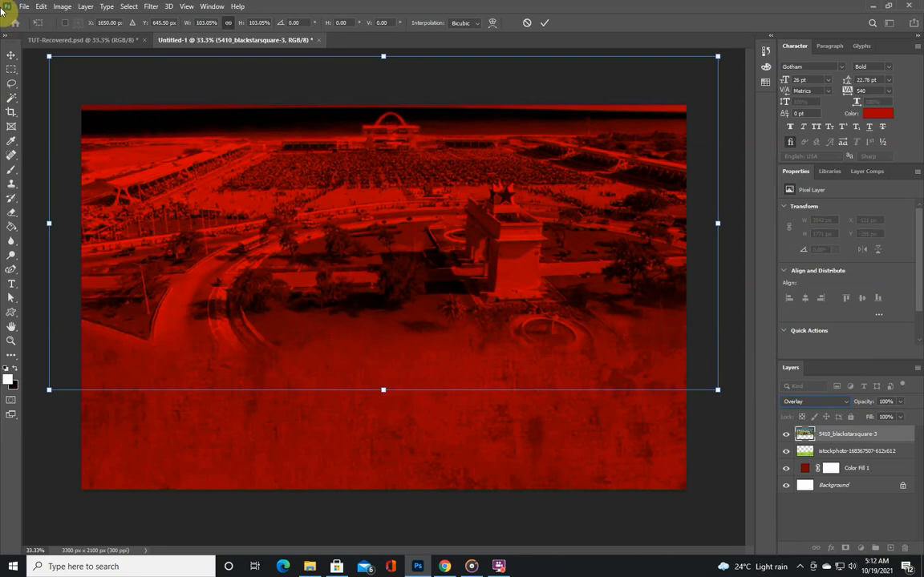
click(11, 55)
click(838, 402)
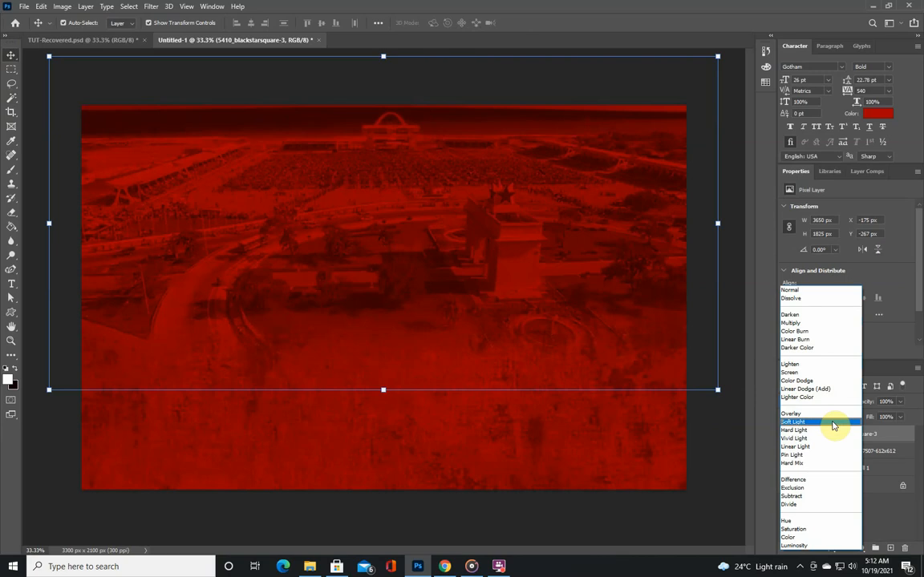
click(833, 425)
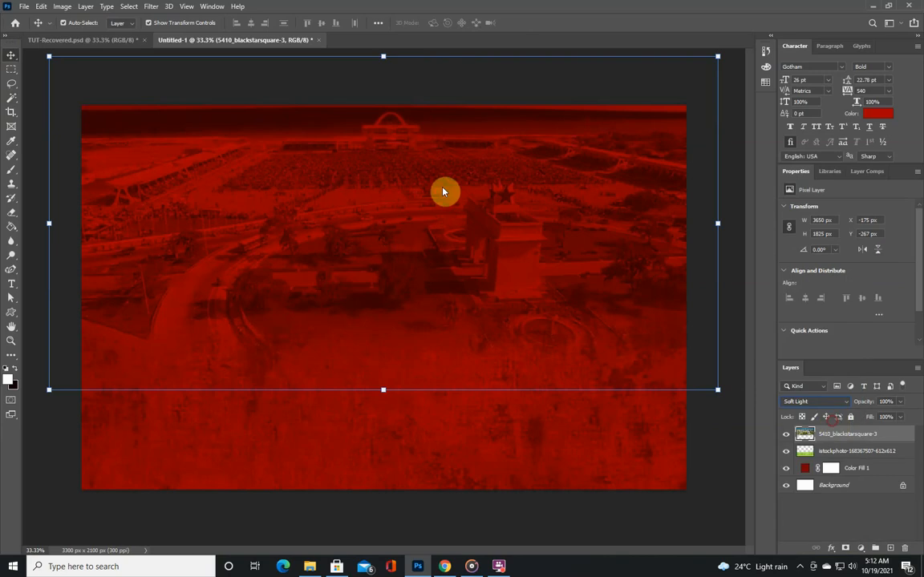
click(78, 40)
click(200, 42)
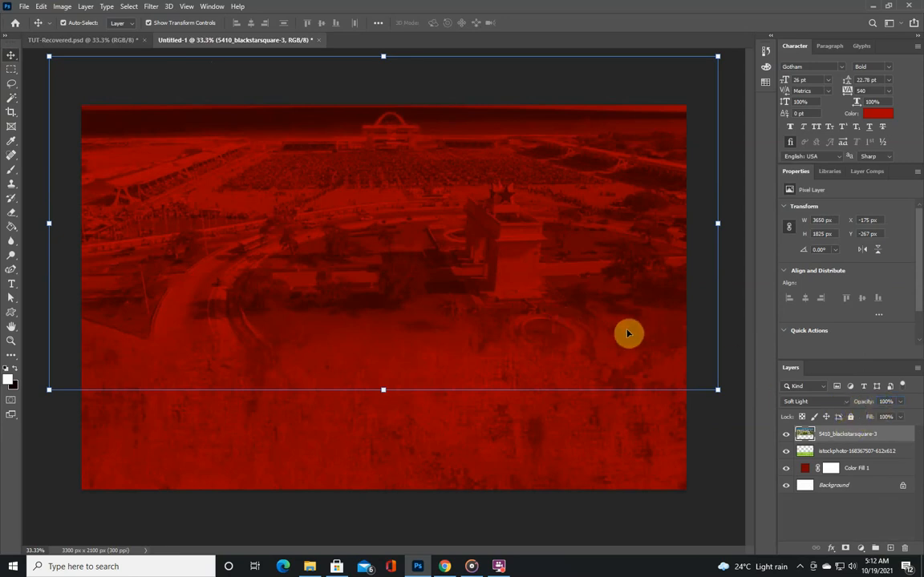
click(697, 414)
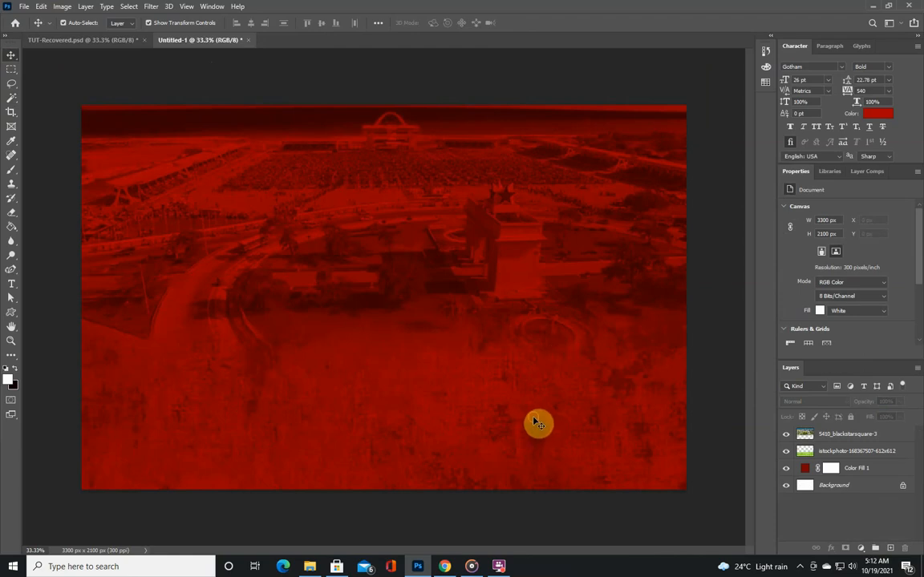
drag(535, 422, 534, 433)
click(540, 93)
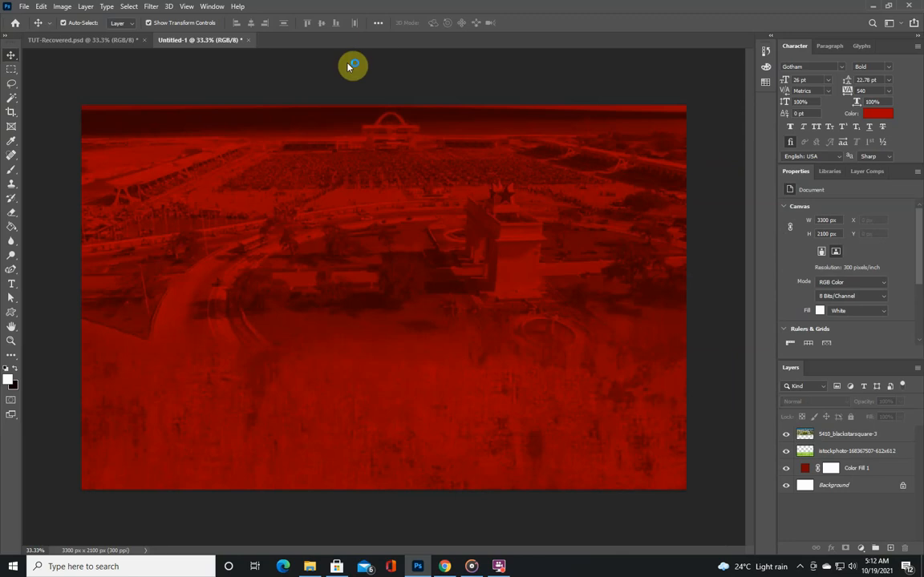
- Open the recent file GHANA PRAYER.psd and move the green bar back behind the theme text
click(20, 22)
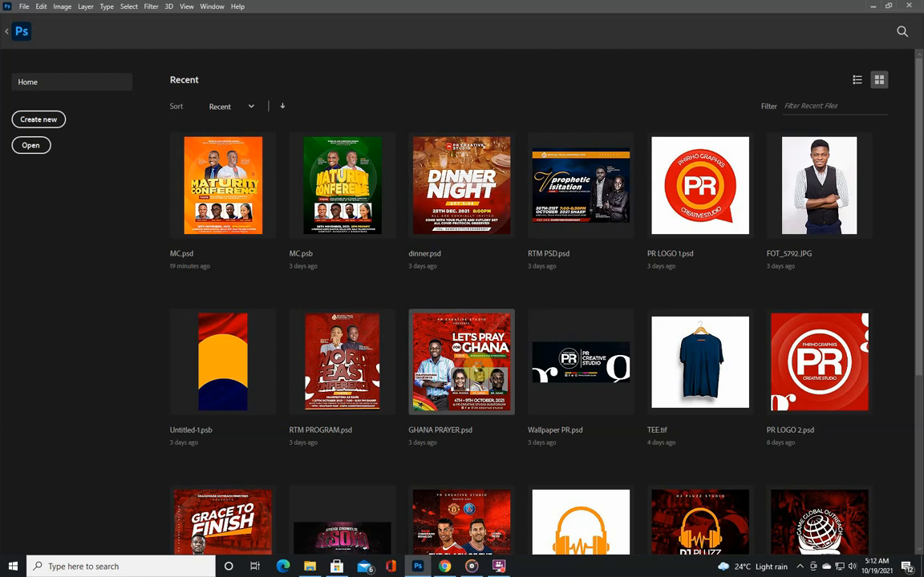
click(461, 361)
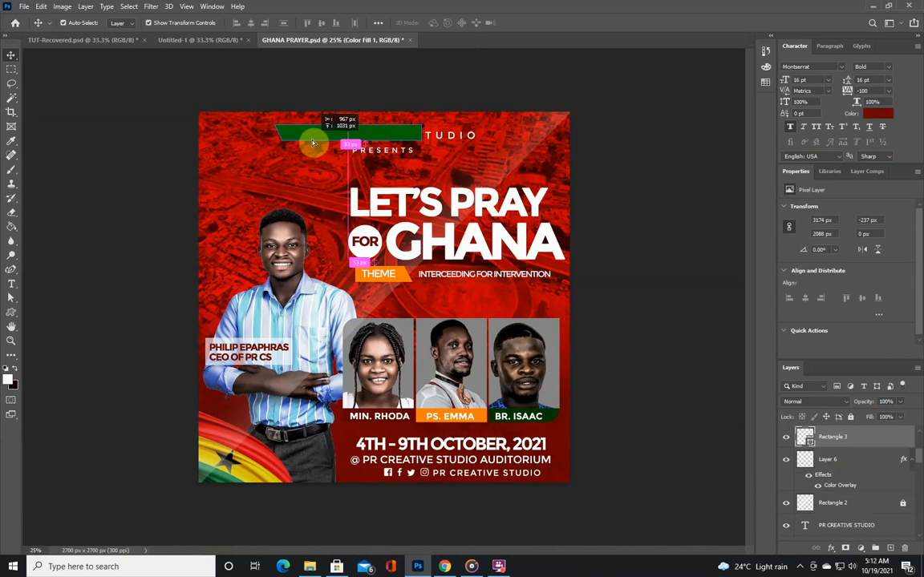
drag(310, 128, 444, 283)
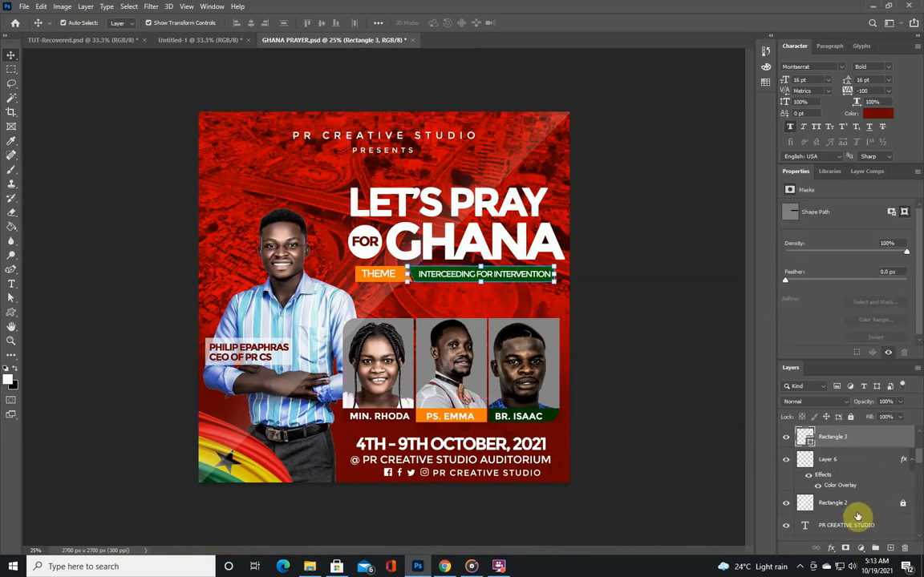
- Select the 59388152 photo layer in the BACKGROUND group and copy it into the Untitled-1 document
scroll(857, 515, down, 6)
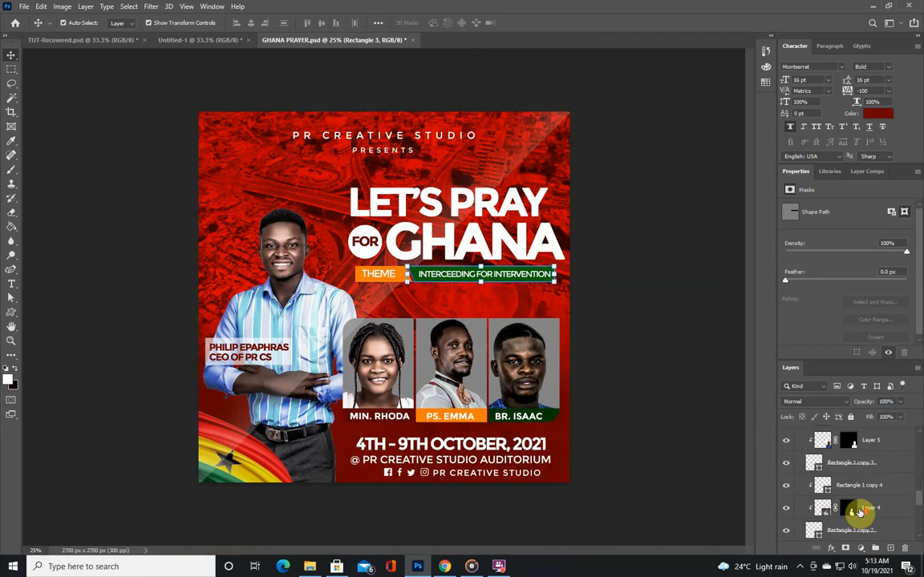
scroll(859, 512, down, 5)
scroll(862, 506, down, 2)
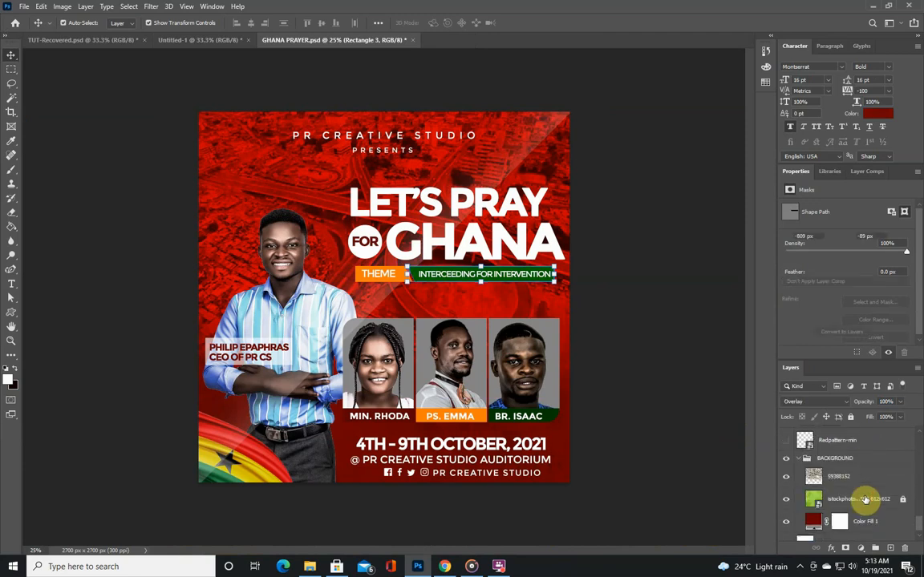
click(864, 481)
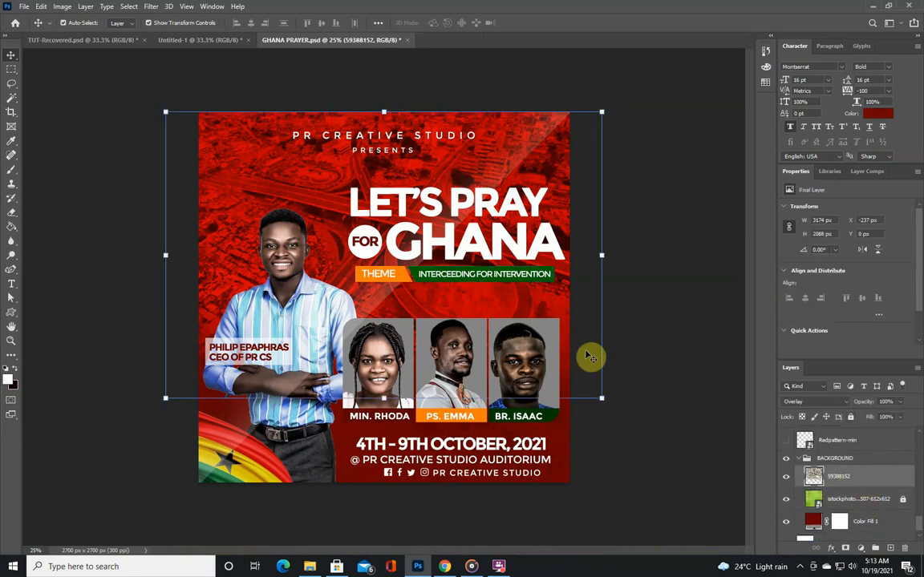
drag(566, 310, 402, 305)
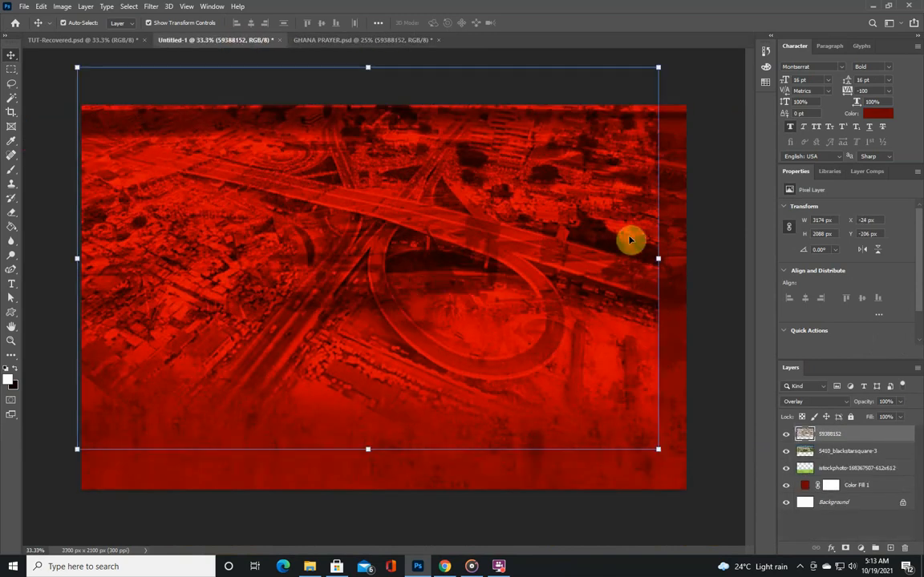
- Hide the 5410_blackstarsquare-3 layer and scale the road interchange photo to about 117%, positioning it to cover the canvas width
click(677, 212)
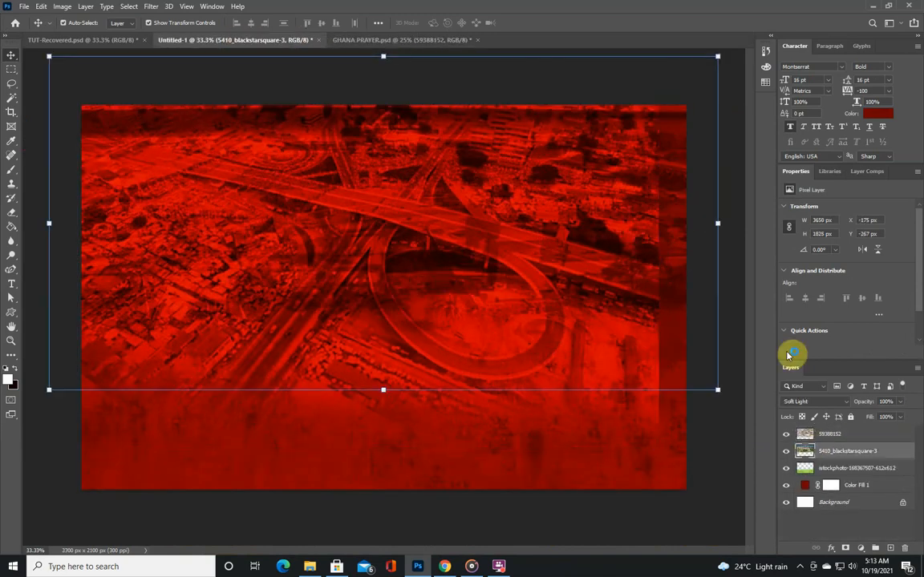
click(785, 452)
drag(567, 324, 561, 270)
drag(664, 414, 751, 477)
drag(583, 324, 566, 320)
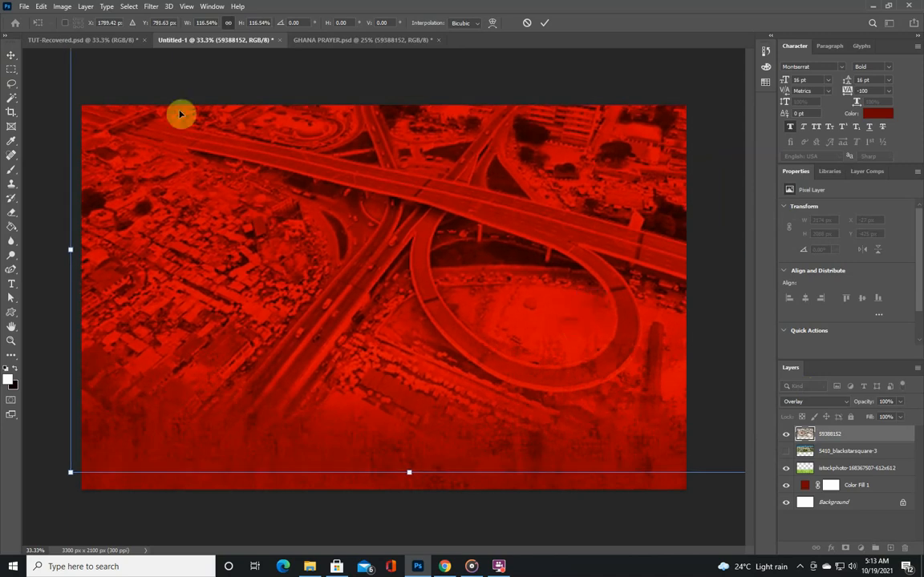
click(11, 58)
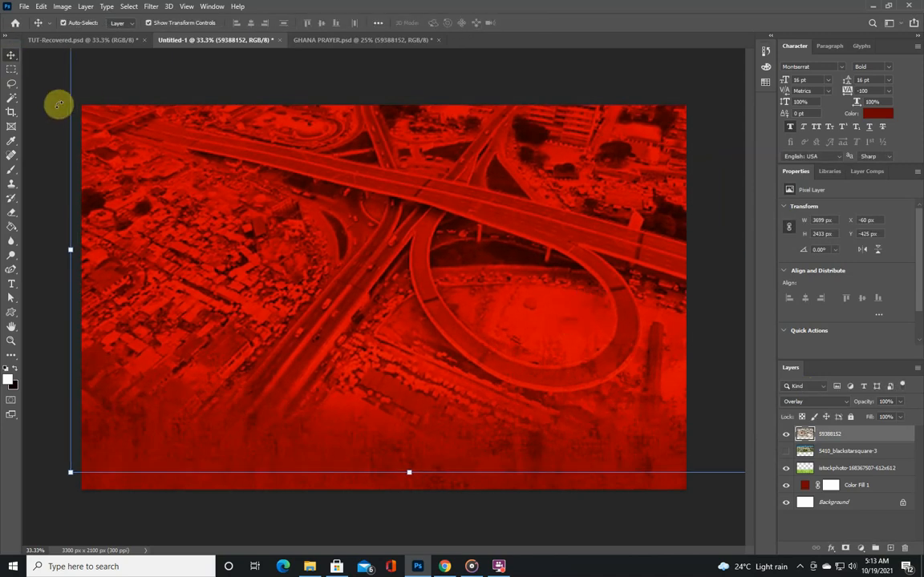
click(58, 102)
click(384, 245)
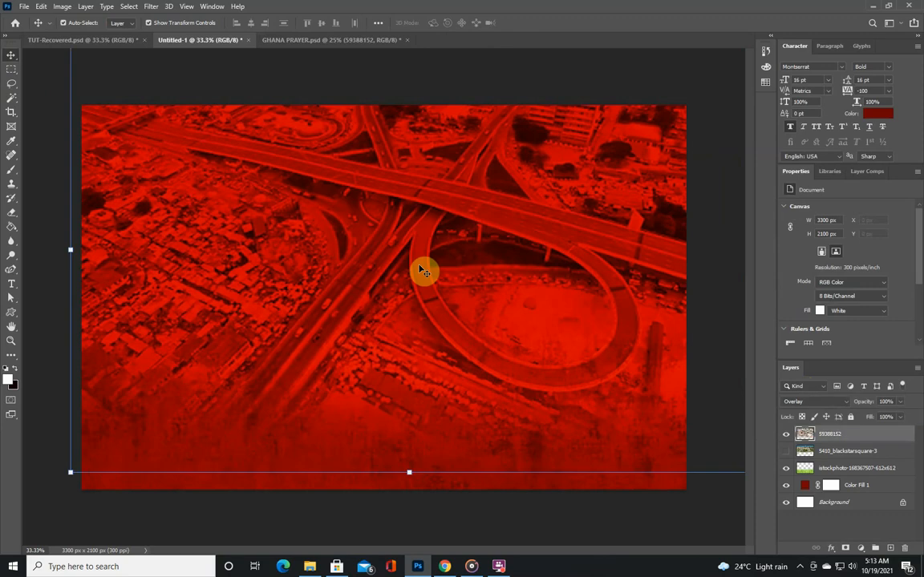
click(60, 207)
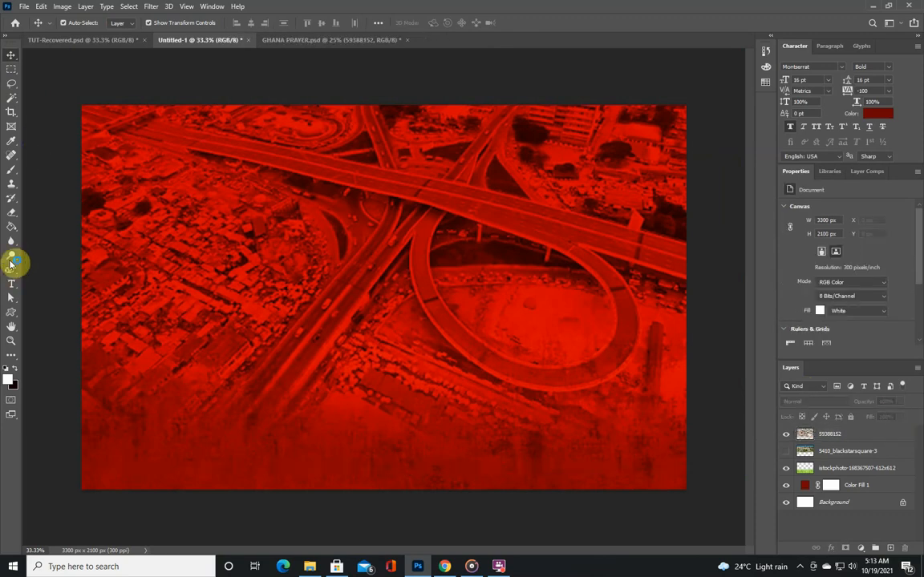
- Set the Type tool's text color to white (#ffffff)
click(11, 287)
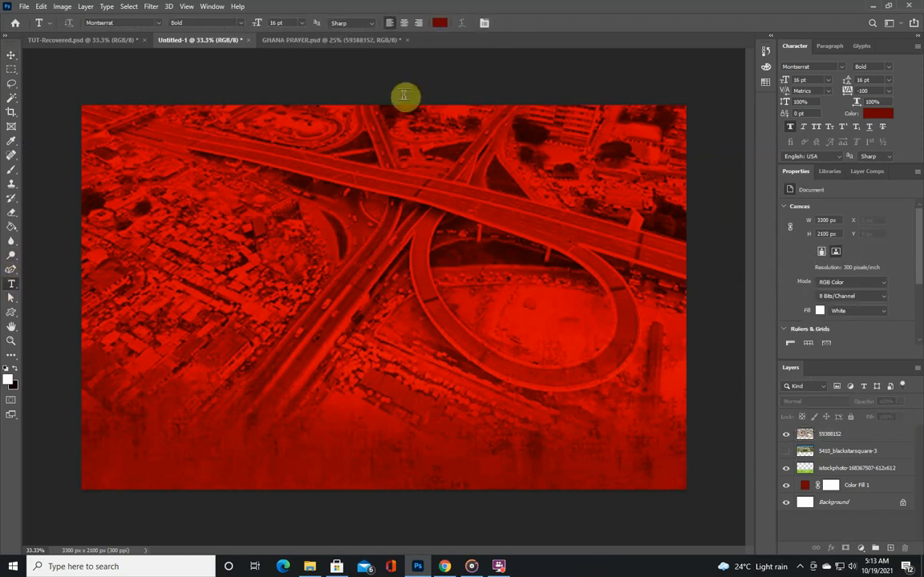
click(436, 24)
drag(618, 166, 561, 132)
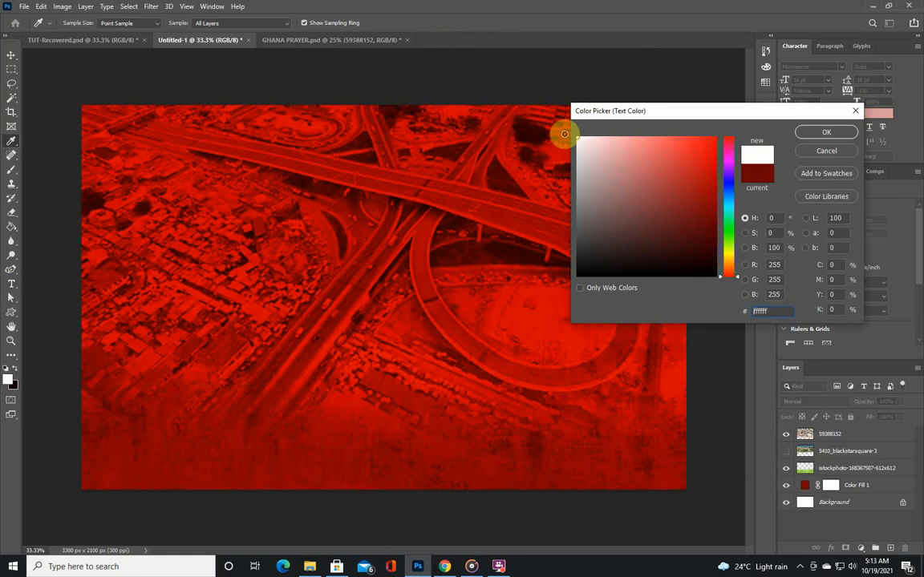
click(826, 132)
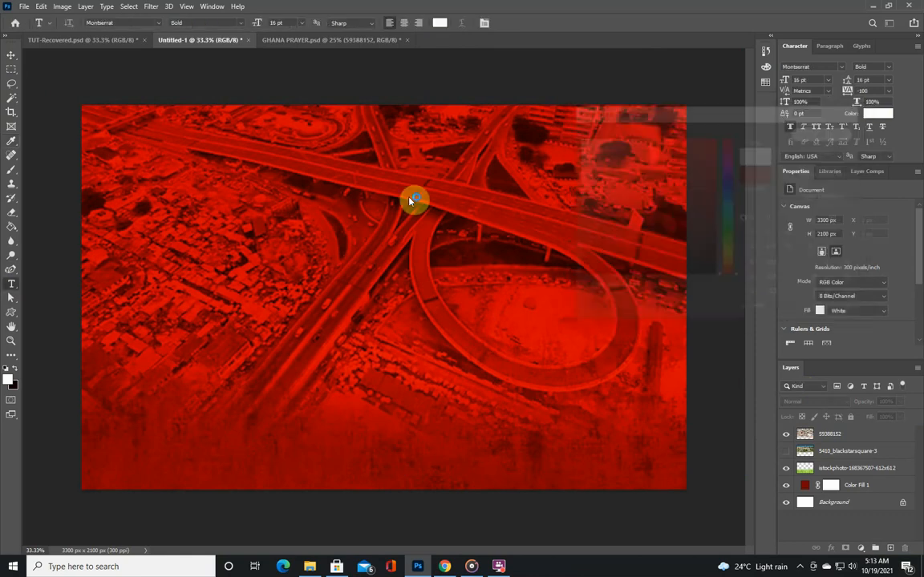
- Add the text "SOLID BACK GROUND" on three lines near the middle of the canvas
click(325, 251)
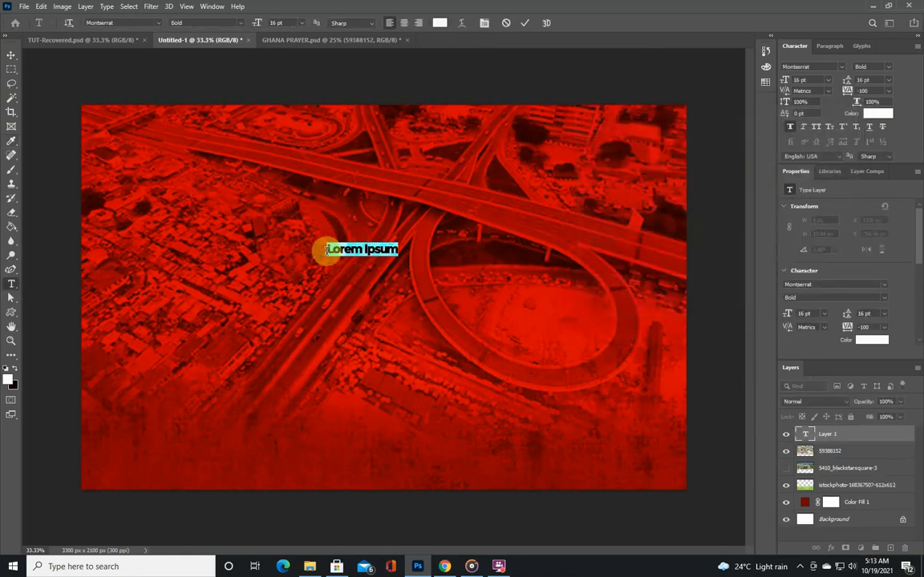
text(S)
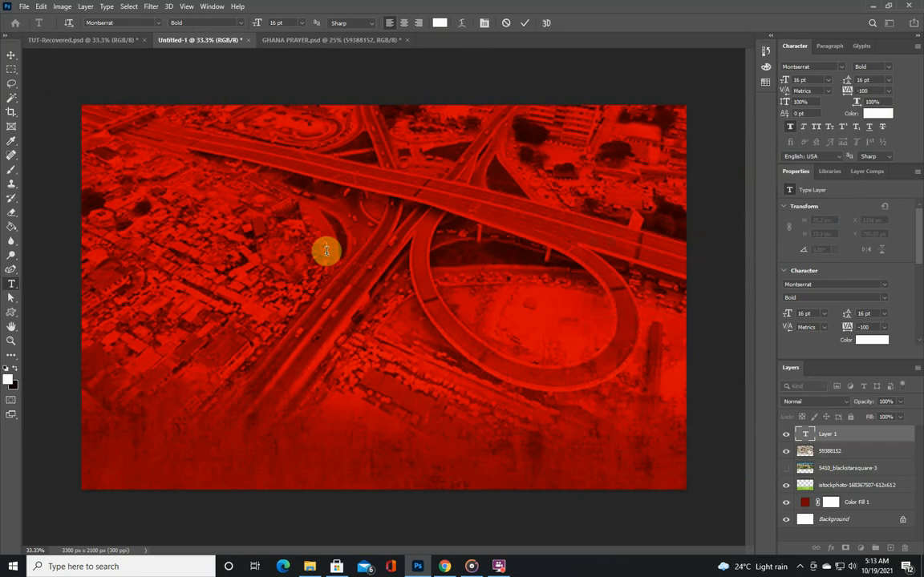
text(O)
text(ND)
click(12, 54)
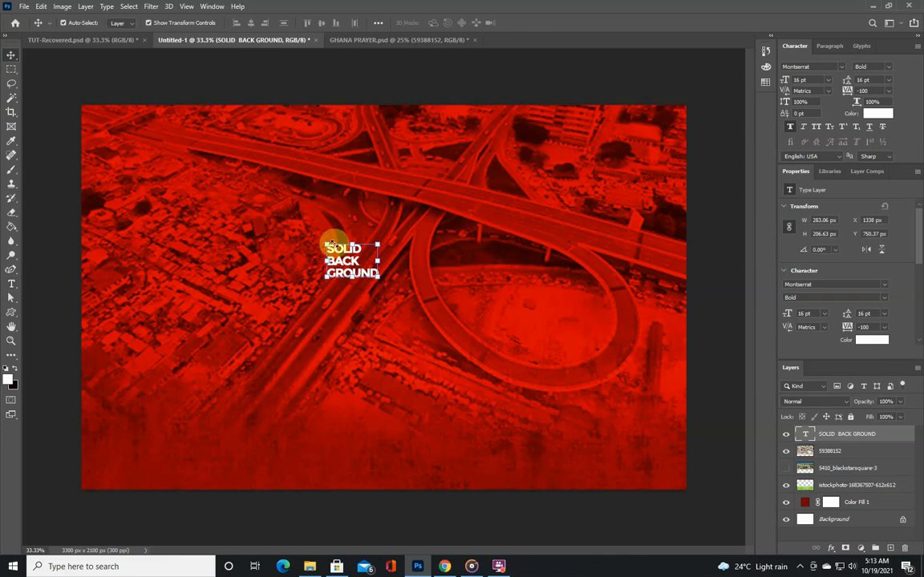
- Scale the SOLID BACK GROUND text to about 607% and place it near the left edge of the canvas
drag(394, 296, 533, 473)
drag(445, 396, 230, 367)
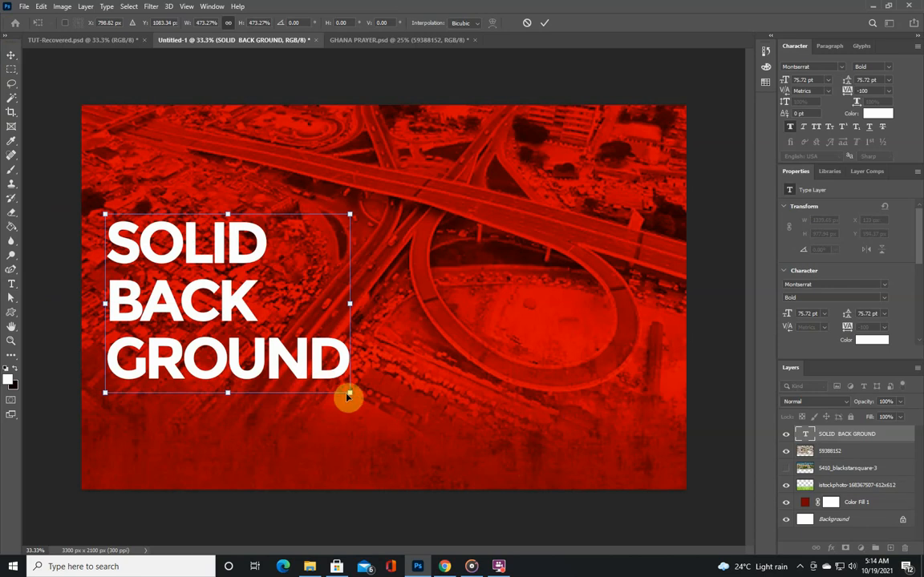
drag(350, 392, 419, 441)
drag(319, 396, 310, 398)
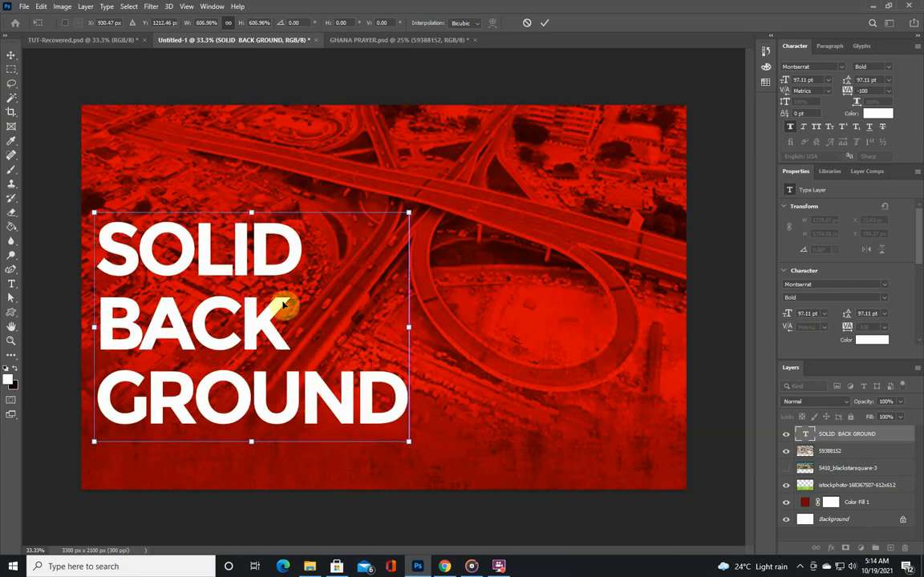
key(Return)
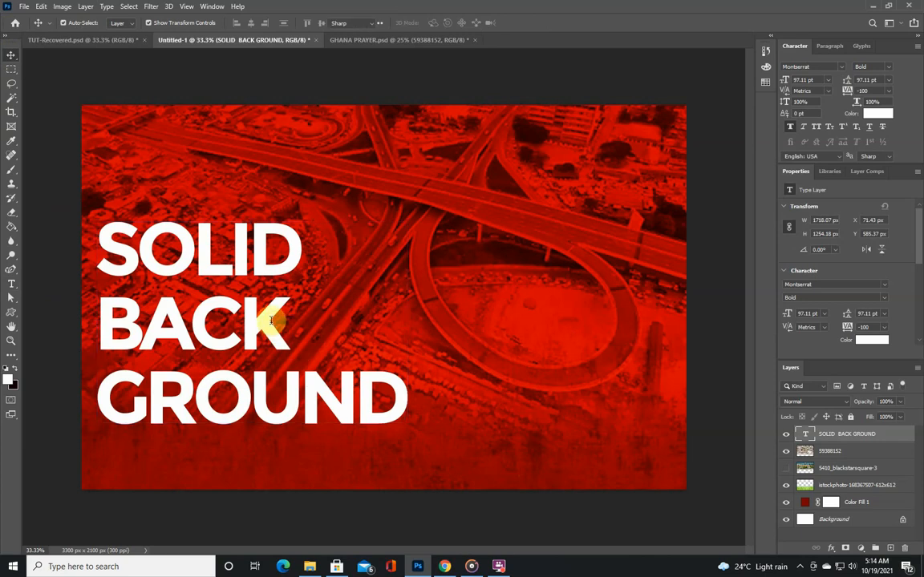
- Set the leading of the whole SOLID BACK GROUND text to 79 pt
double_click(271, 324)
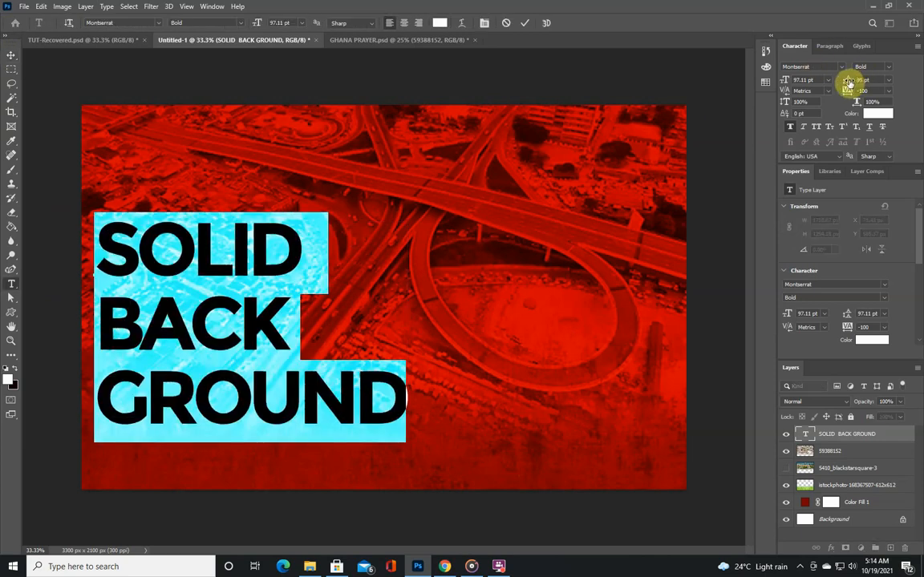
drag(848, 83, 846, 81)
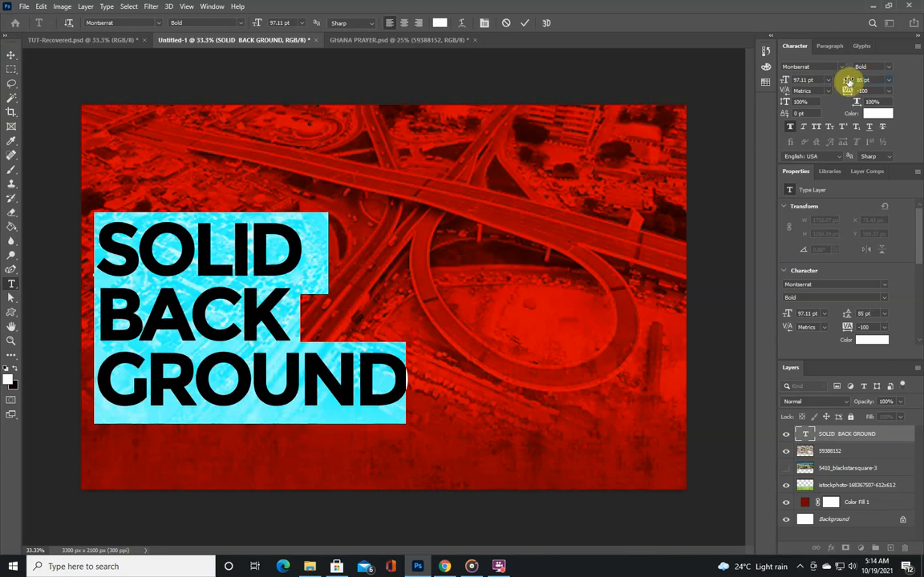
drag(847, 81, 845, 81)
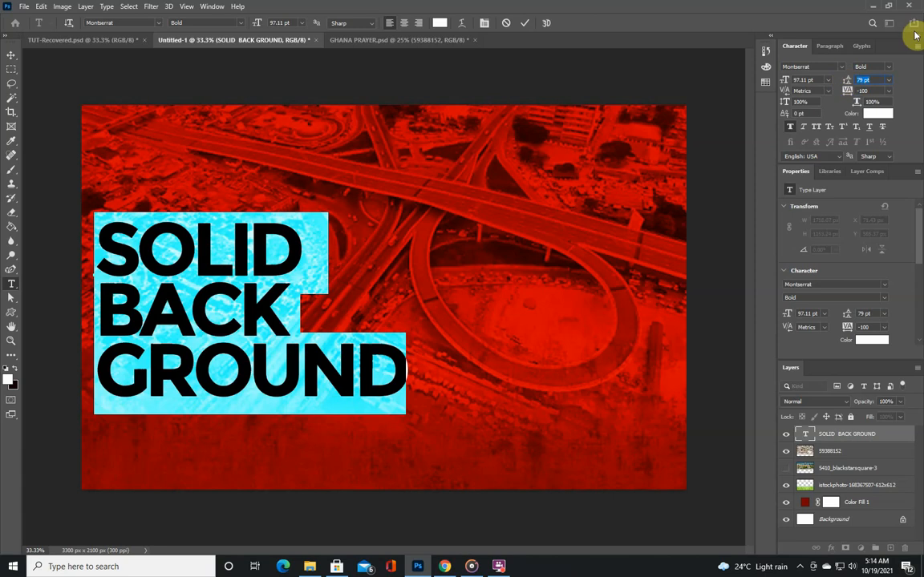
- Change the font of the whole SOLID BACK GROUND text to Gotham in the Ultra Italic style
click(874, 68)
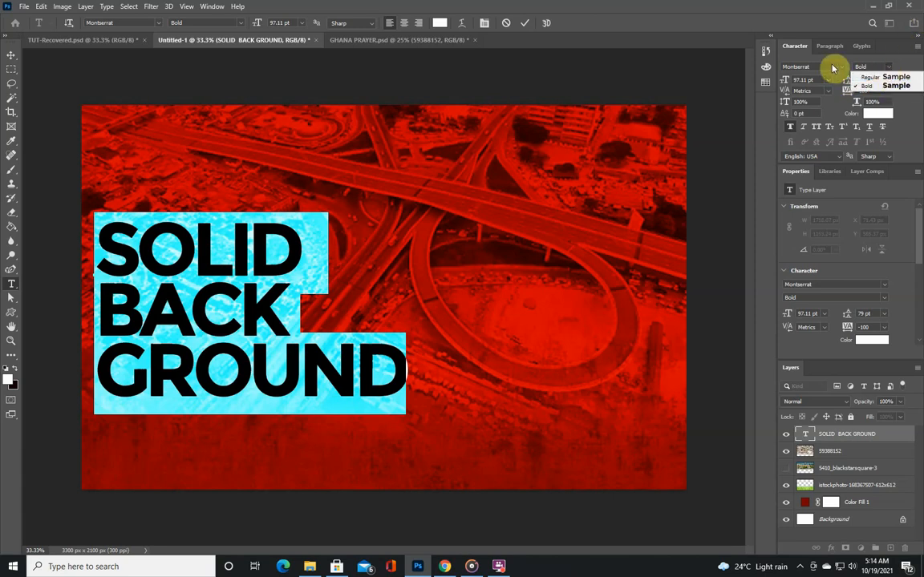
click(841, 70)
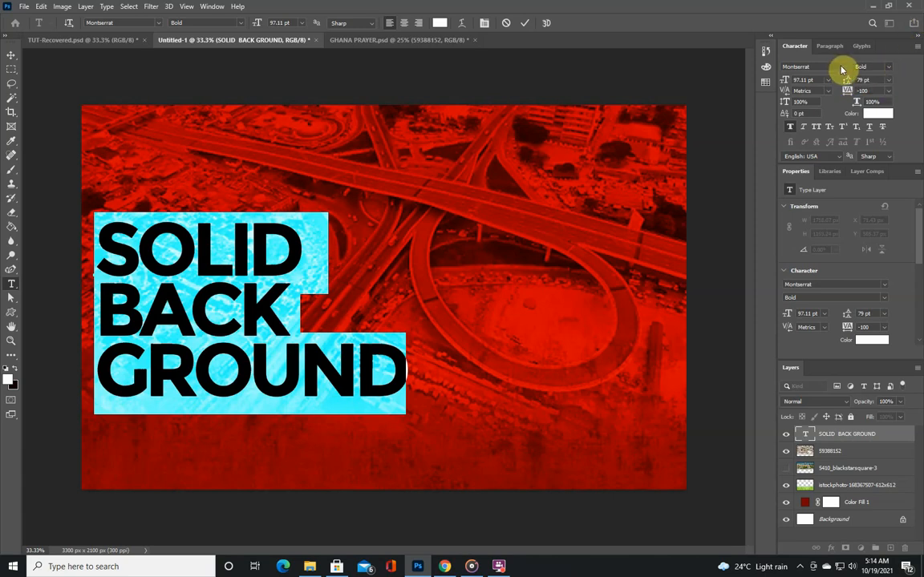
click(838, 67)
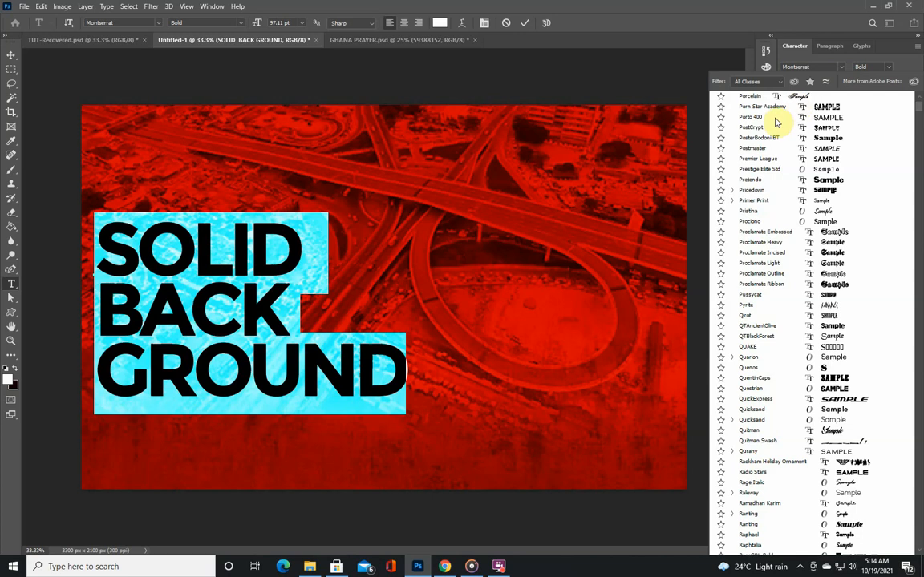
scroll(775, 118, up, 1)
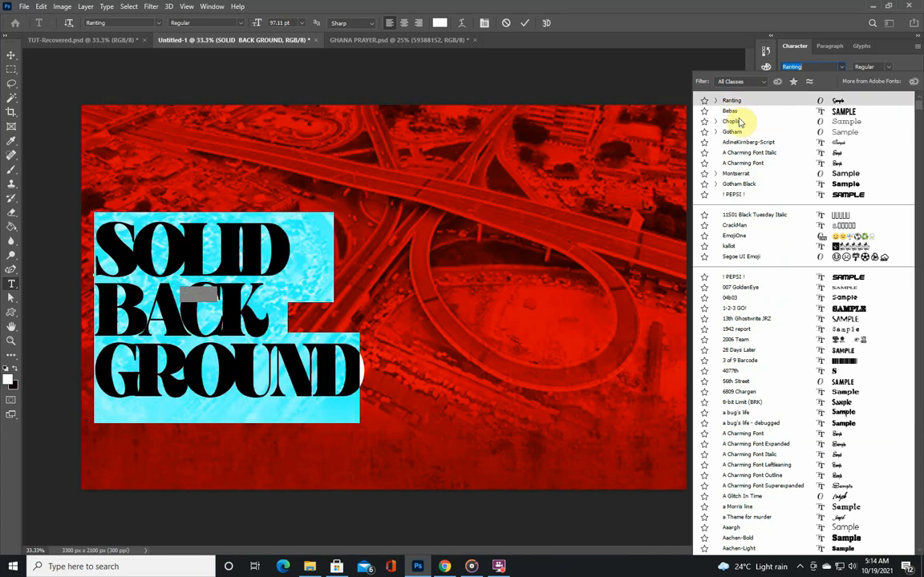
key(Escape)
key(Return)
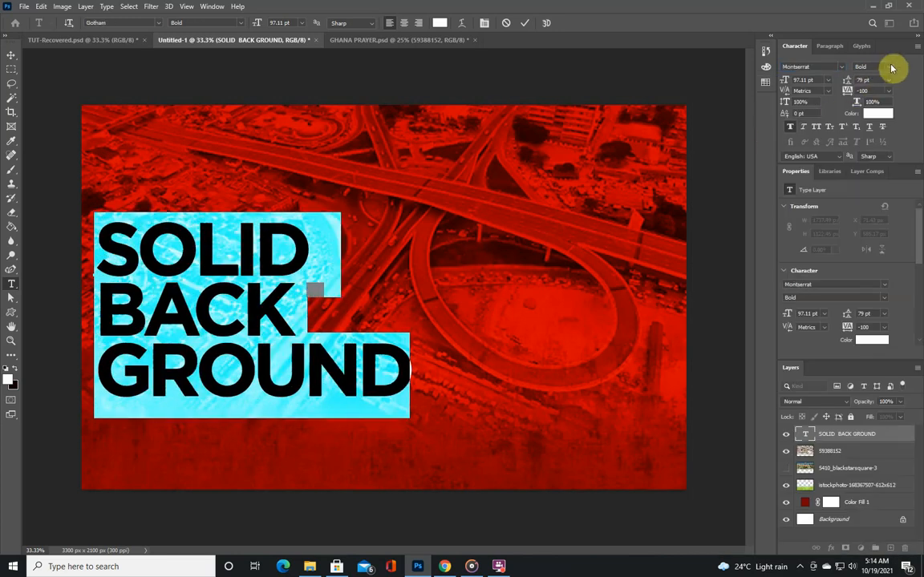
click(887, 67)
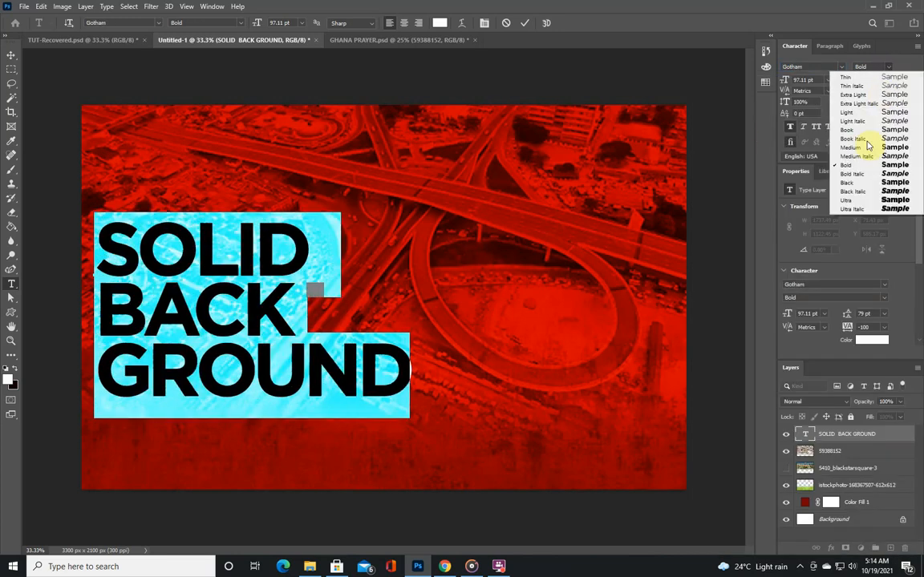
click(872, 208)
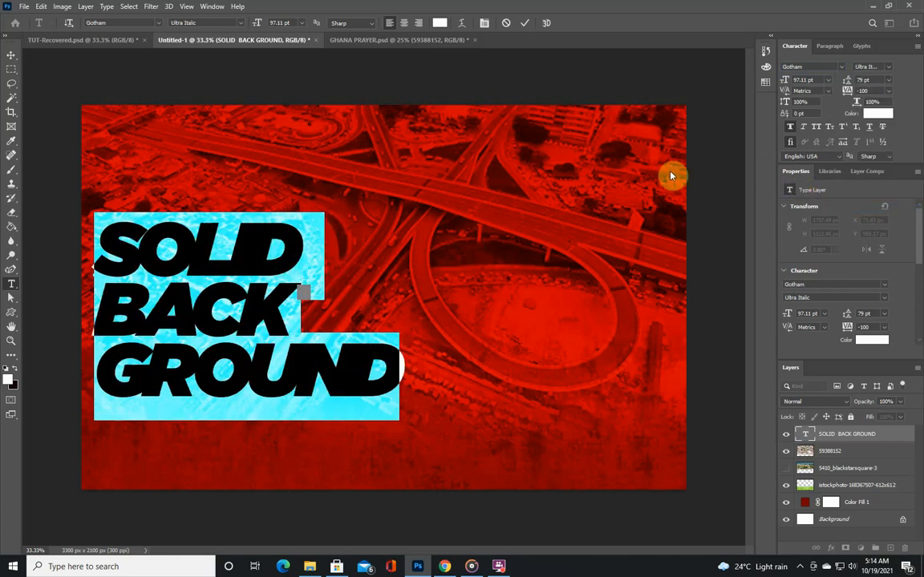
- Set the tracking of the SOLID BACK GROUND text to 0 and commit the text edit
click(886, 91)
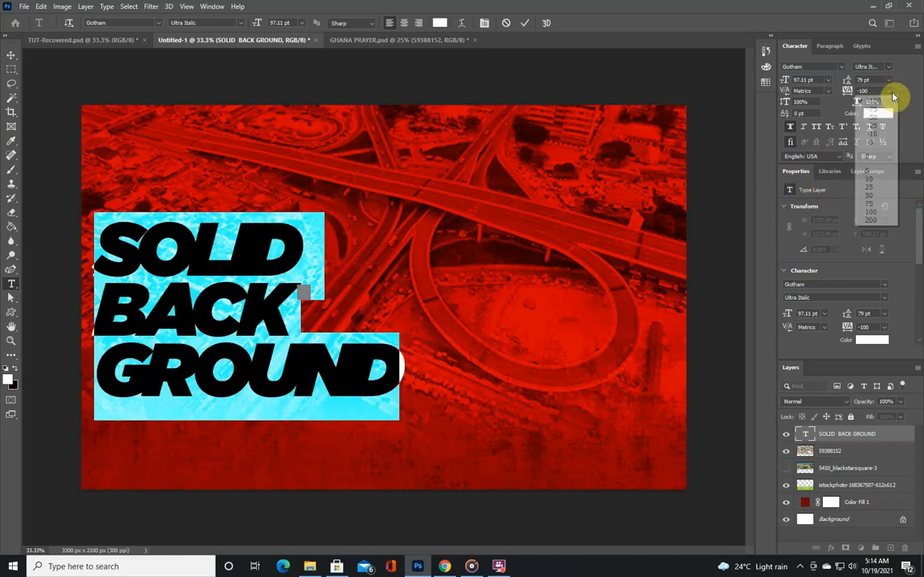
click(885, 150)
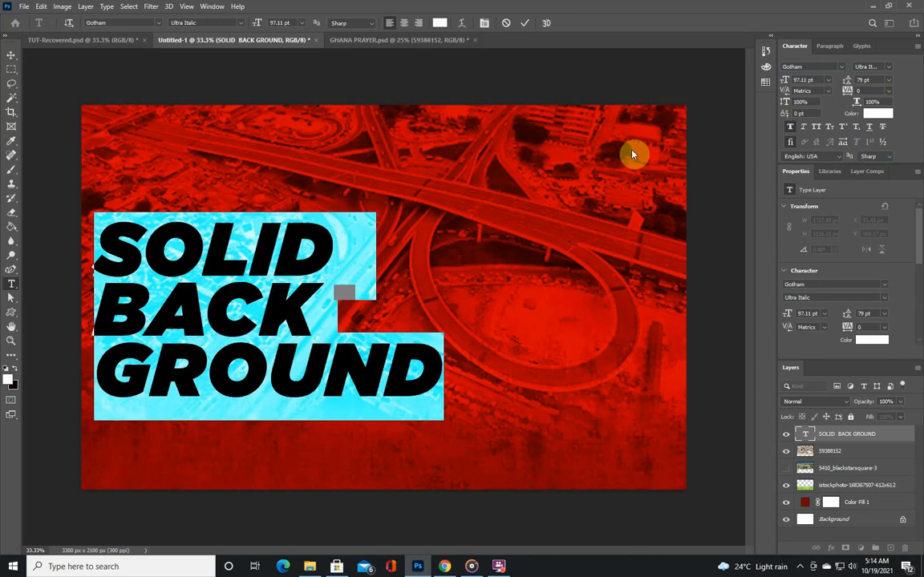
key(ctrl+Return)
- Move the SOLID BACK GROUND text slightly right and down, to about X 69 px and Y 591 px
key(v)
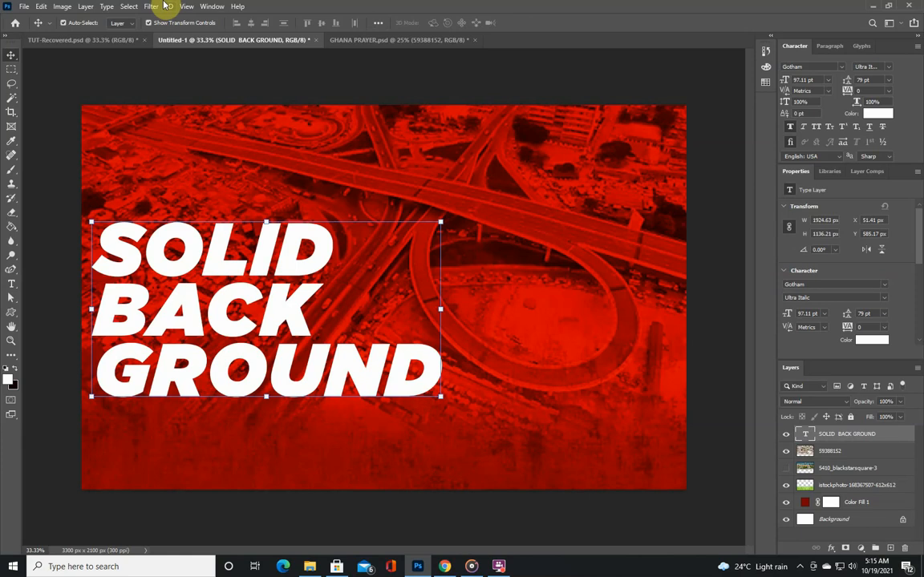
click(614, 88)
click(402, 358)
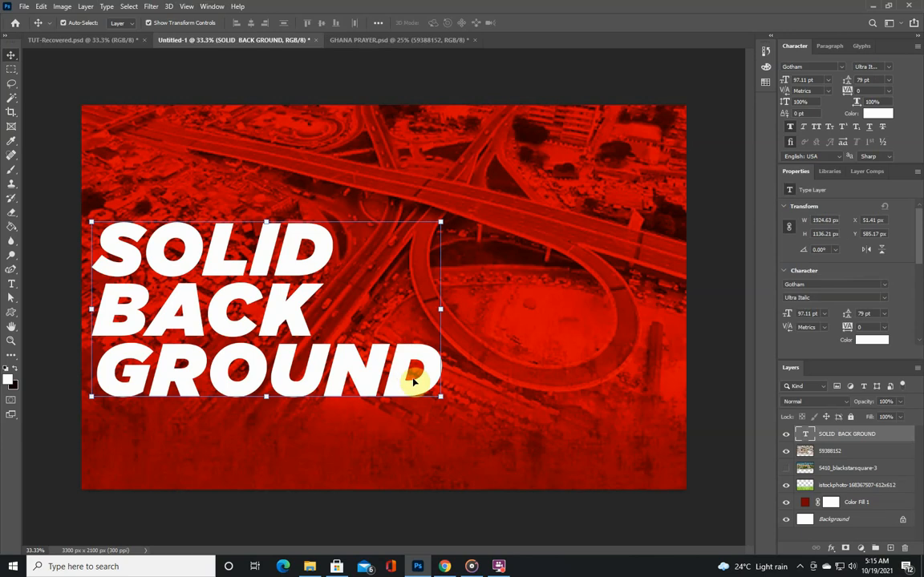
click(442, 397)
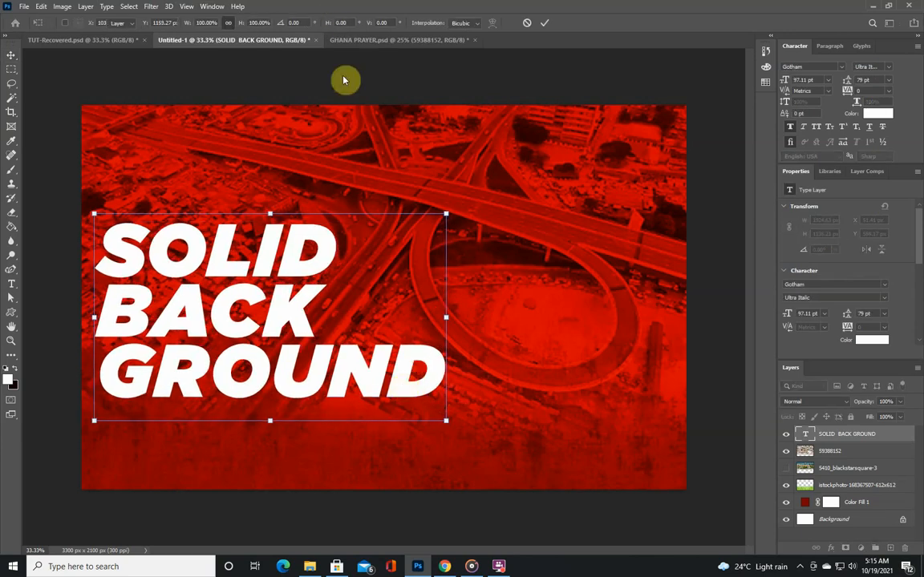
key(Return)
- Place the YouTube PR image from the Logos folder as an embedded object in the document
click(26, 7)
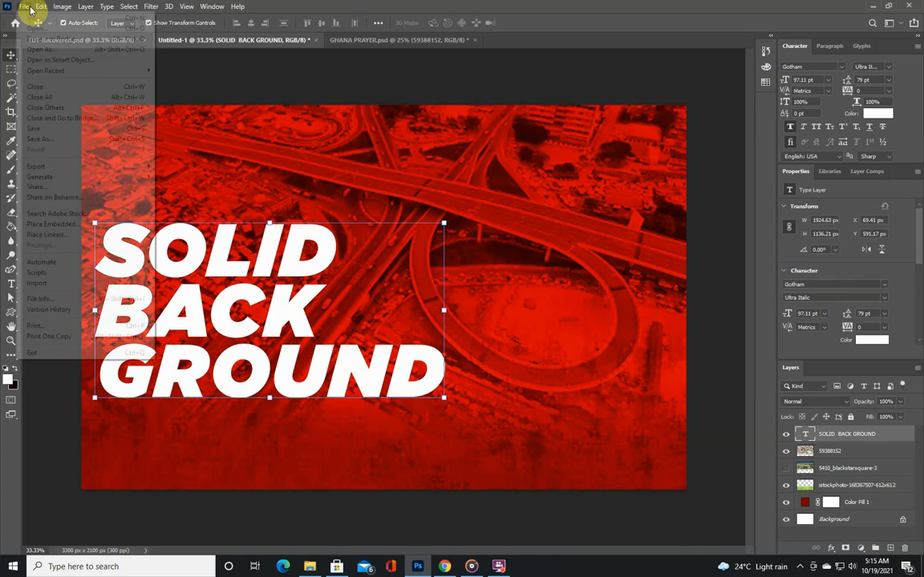
click(50, 224)
scroll(561, 193, down, 15)
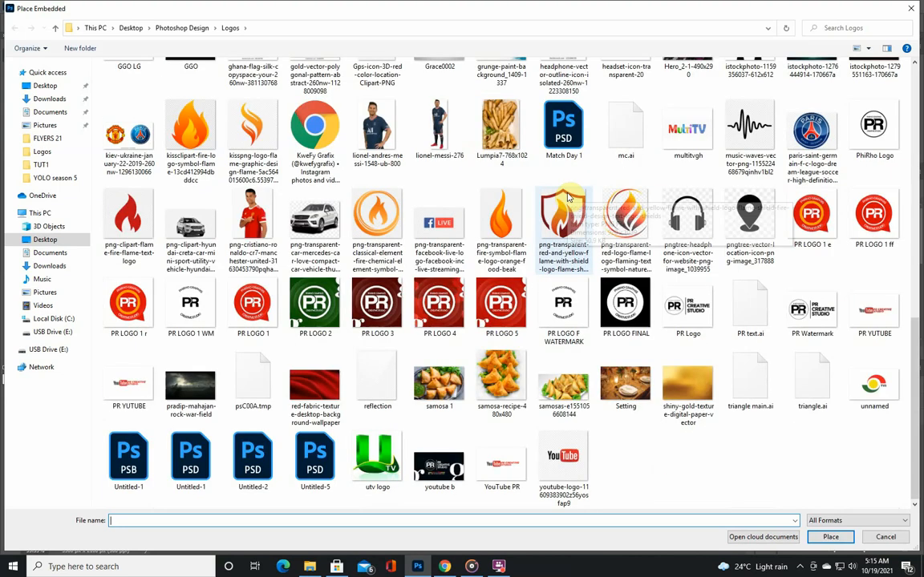
click(517, 467)
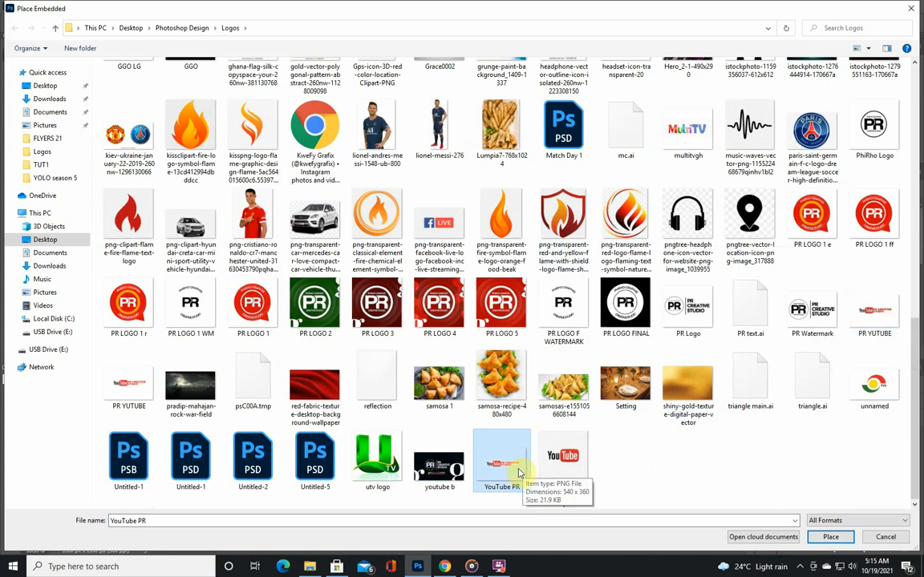
click(828, 536)
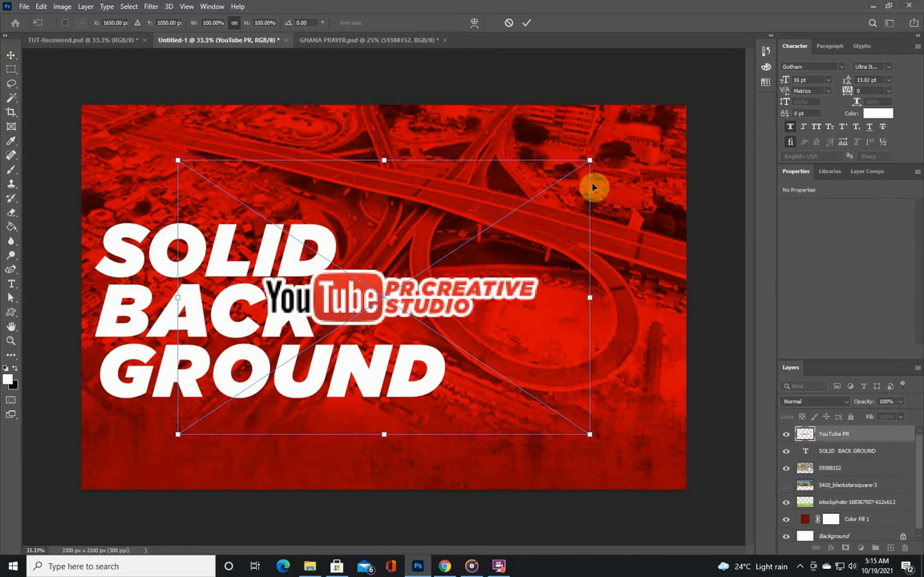
- Scale the YouTube PR logo to about 35%, place it just below the start of the word GROUND, and deselect it
drag(590, 159, 347, 377)
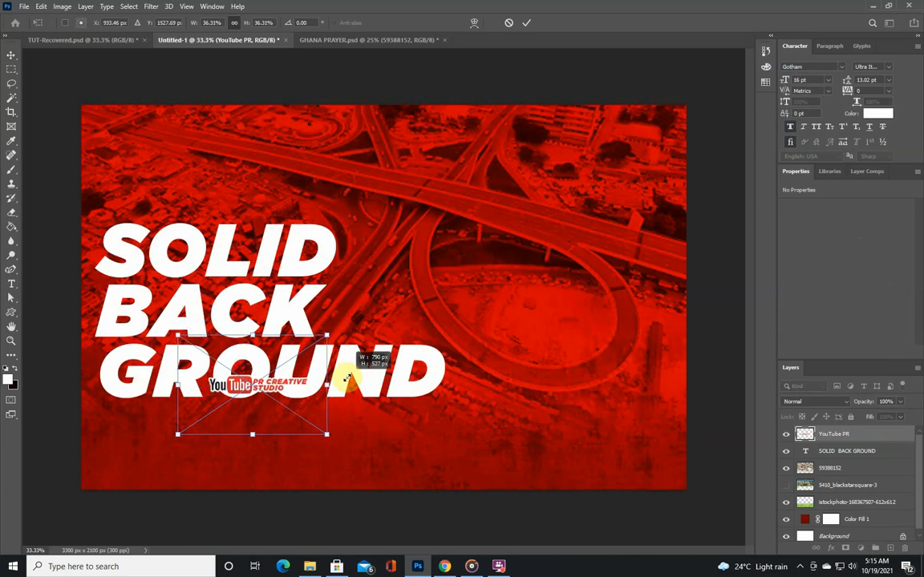
drag(279, 388, 172, 425)
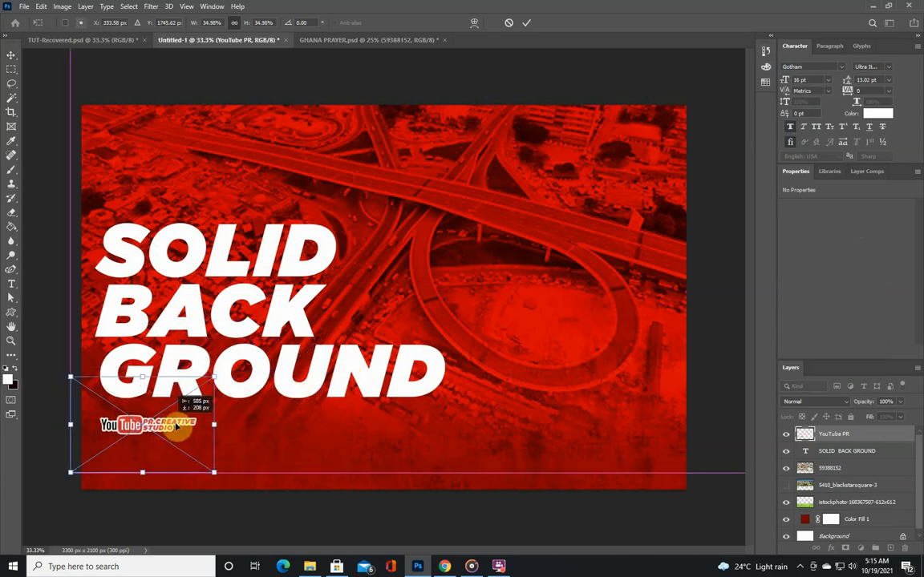
click(12, 58)
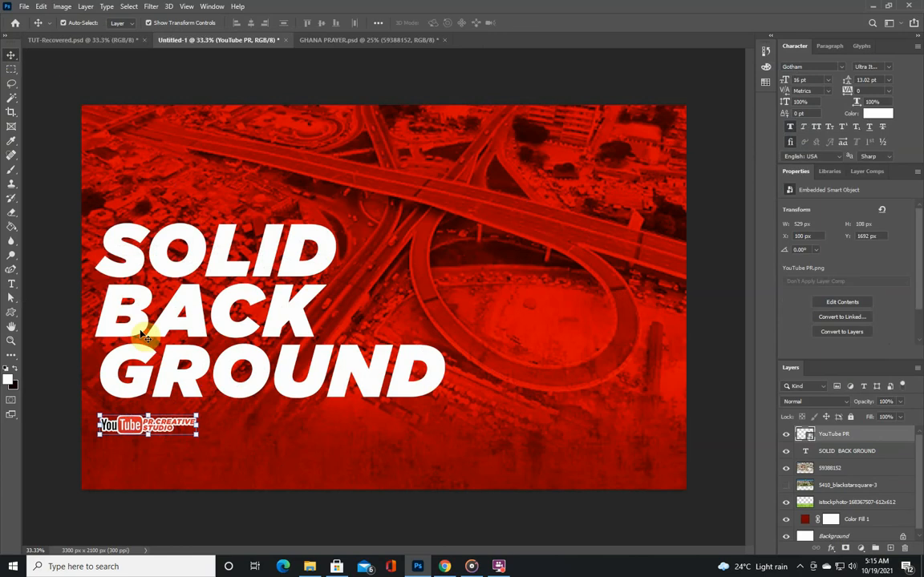
right_click(158, 425)
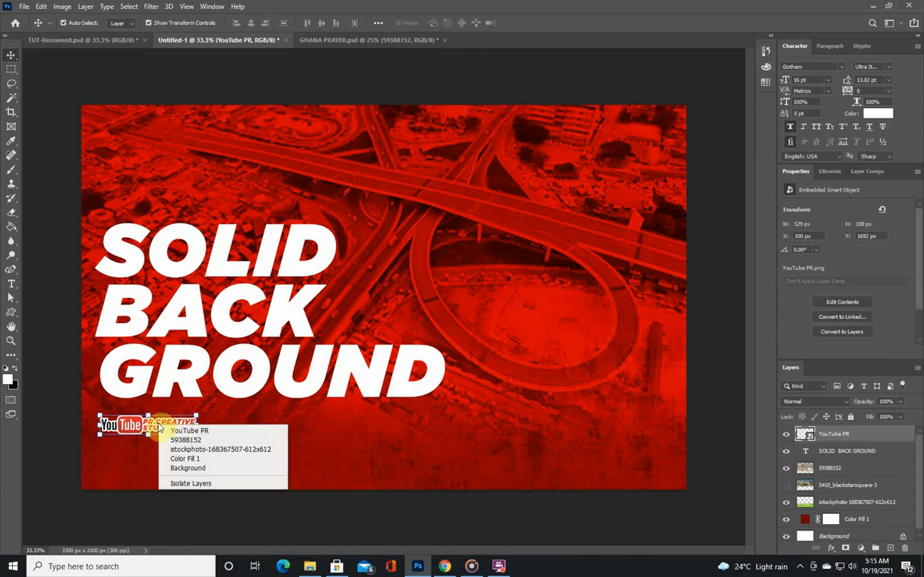
click(158, 427)
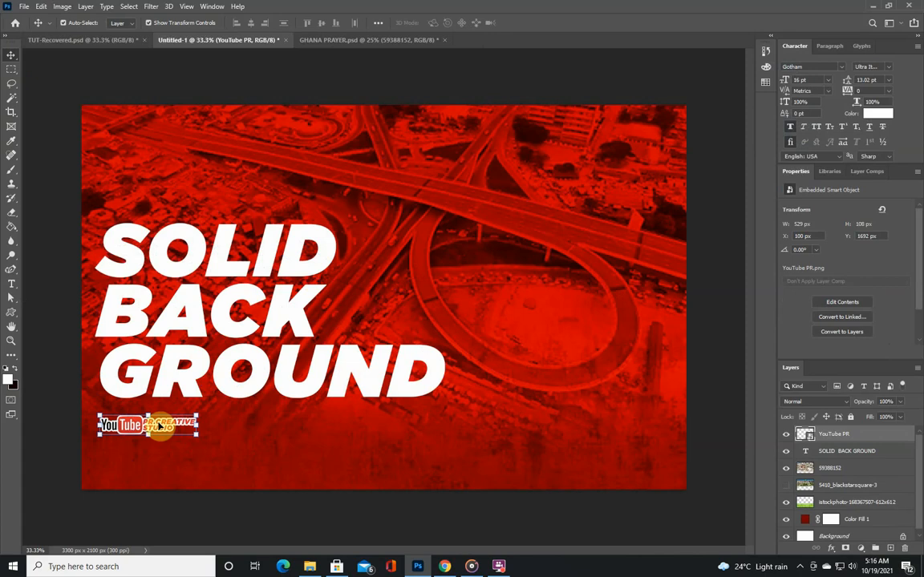
click(106, 94)
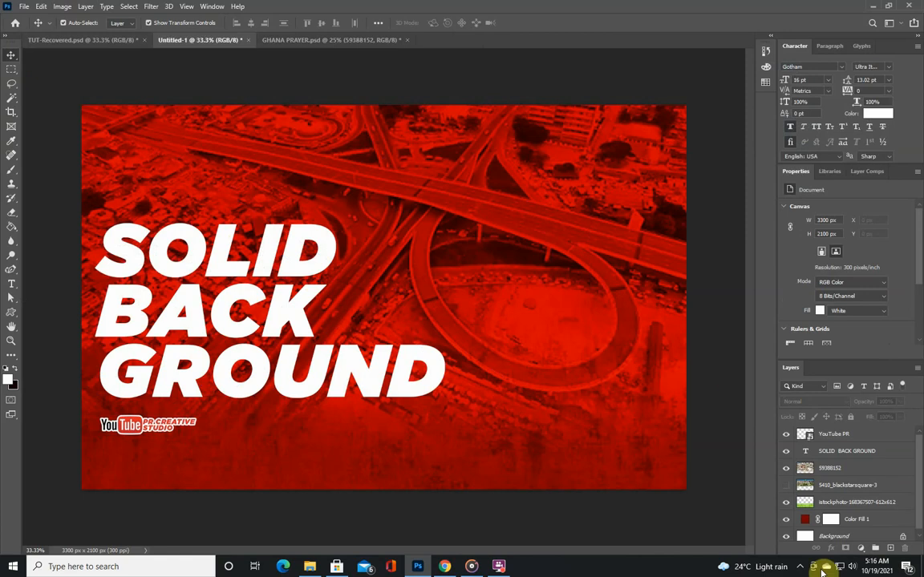
click(472, 566)
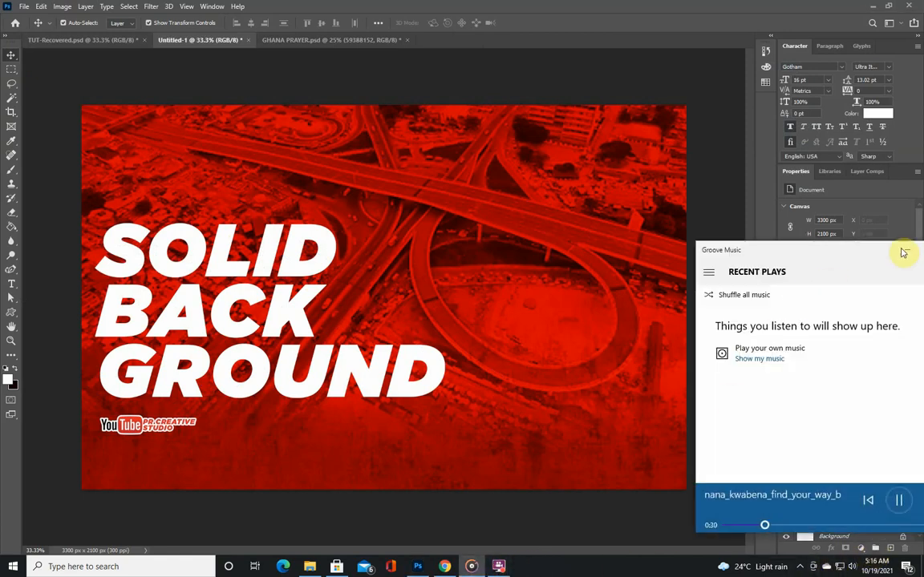